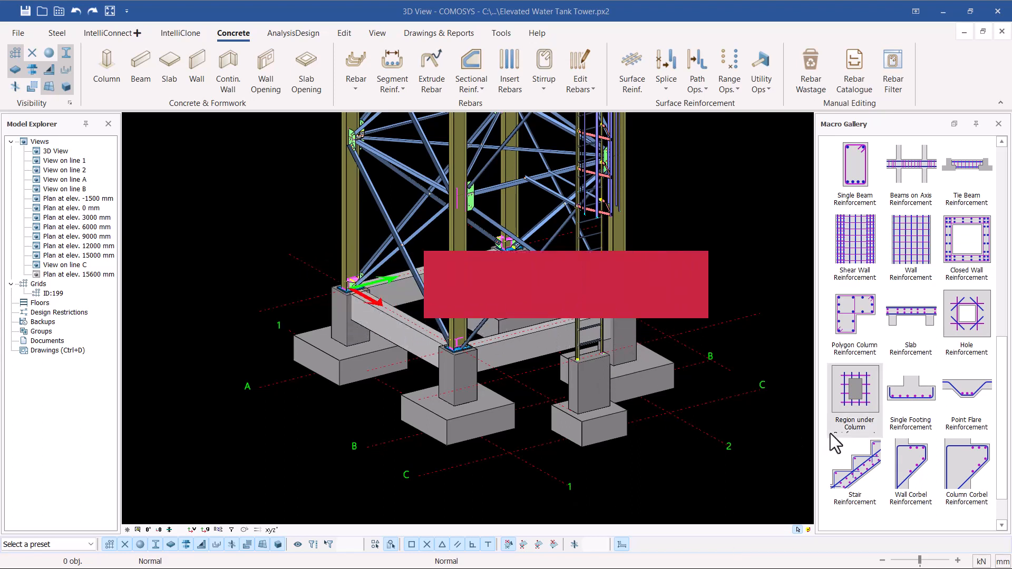
# Select the Footing Rebar Details_01 preset in the settings of the Single Footing Reinforcement macro
pyautogui.scroll(1, 895, 335)
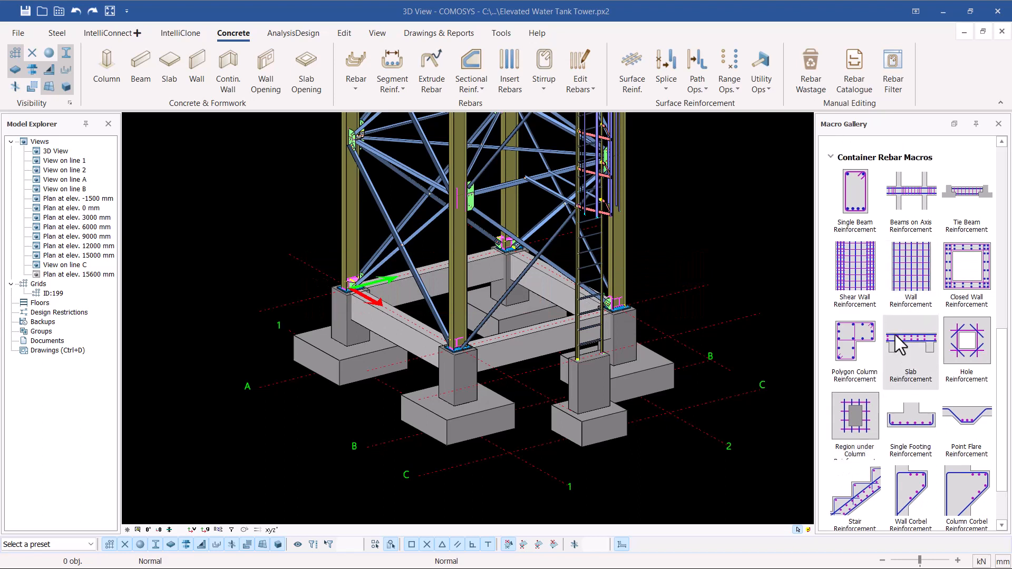
pyautogui.scroll(2, 895, 334)
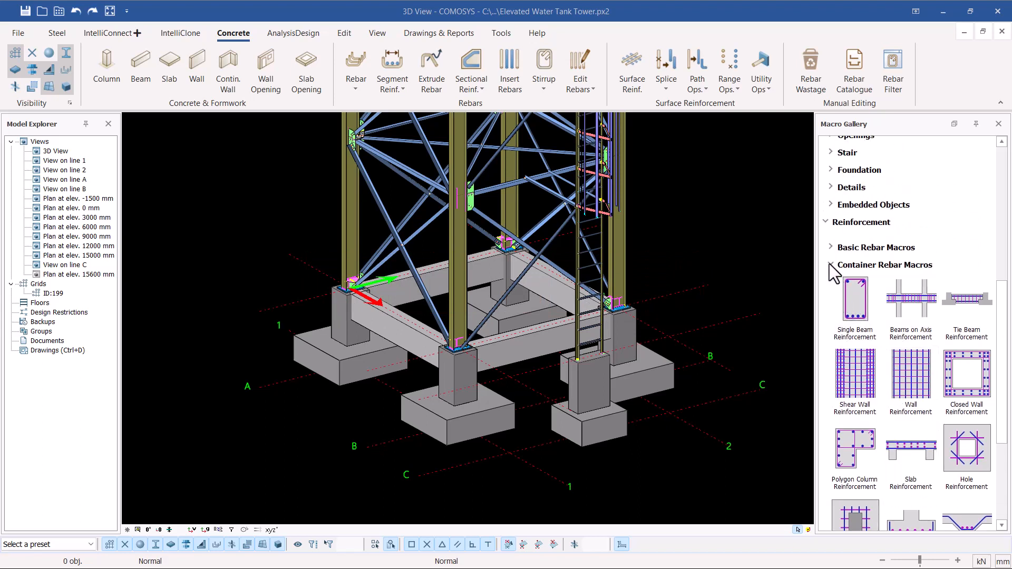
pyautogui.scroll(-3, 865, 316)
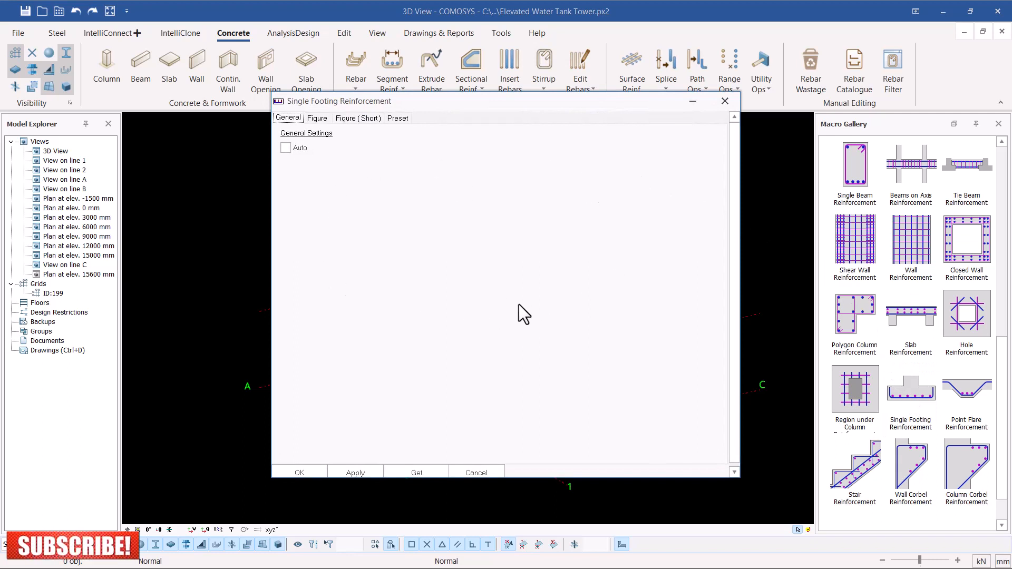
pyautogui.click(398, 119)
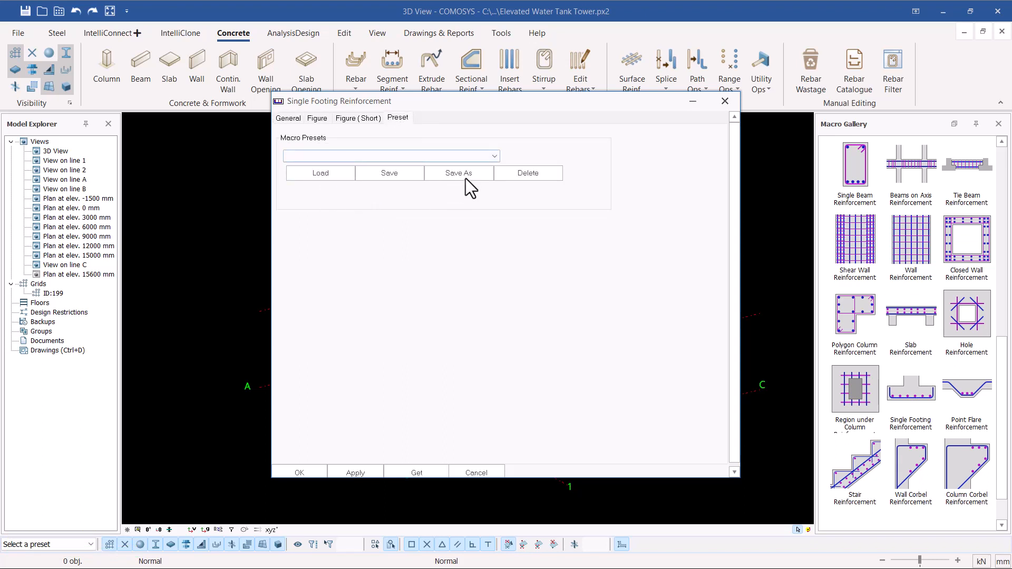
pyautogui.click(493, 156)
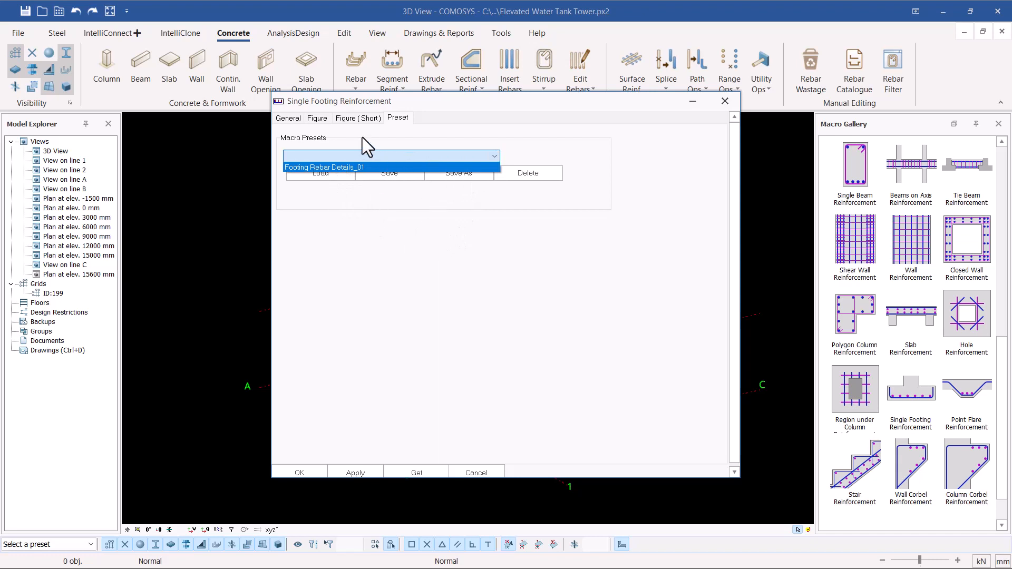
pyautogui.click(365, 166)
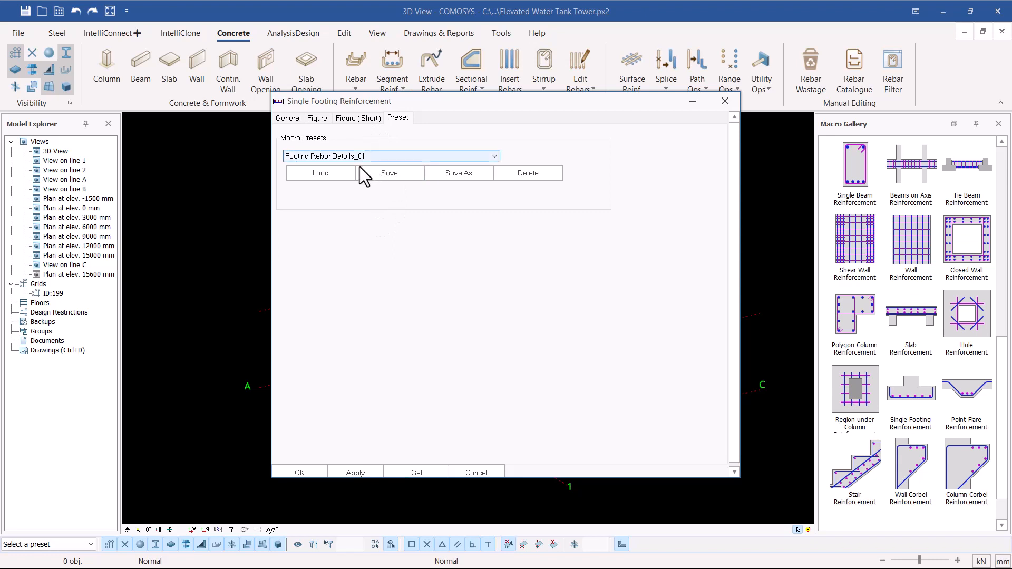
# Review the footing macro's bar diameters, spacings and bar-creation options for top, bottom and lacer bars, and close its settings
pyautogui.click(352, 119)
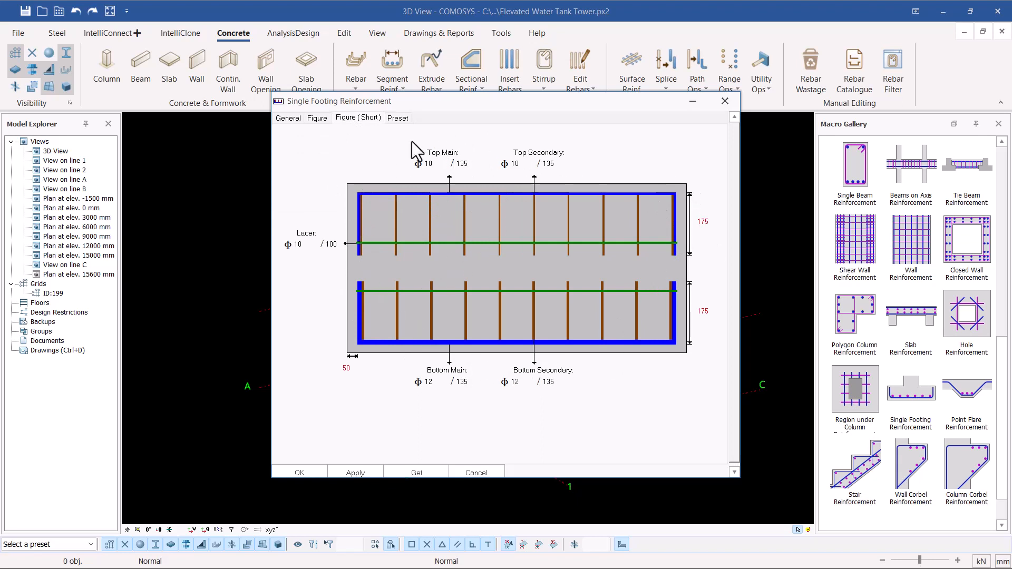
pyautogui.click(318, 119)
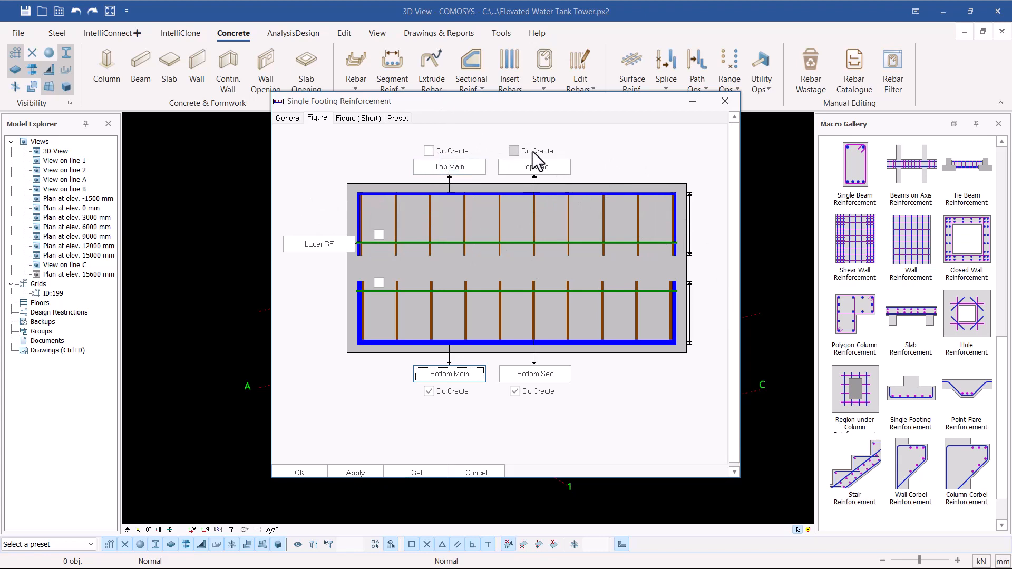
pyautogui.click(719, 105)
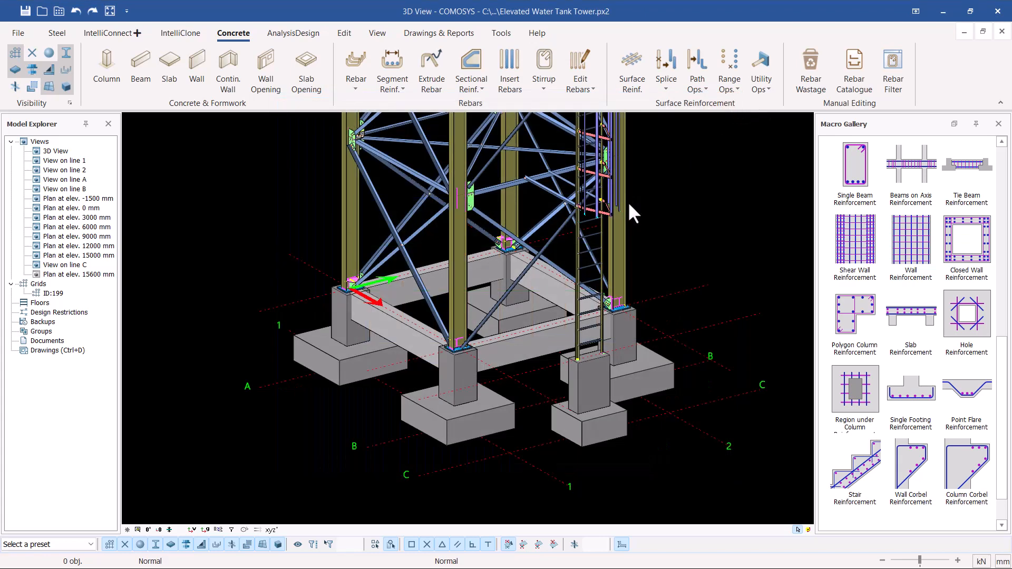
# Apply Single Footing Reinforcement to the footing at grid A-1, setting the direction along its bottom front edge
pyautogui.click(914, 398)
pyautogui.scroll(3, 567, 419)
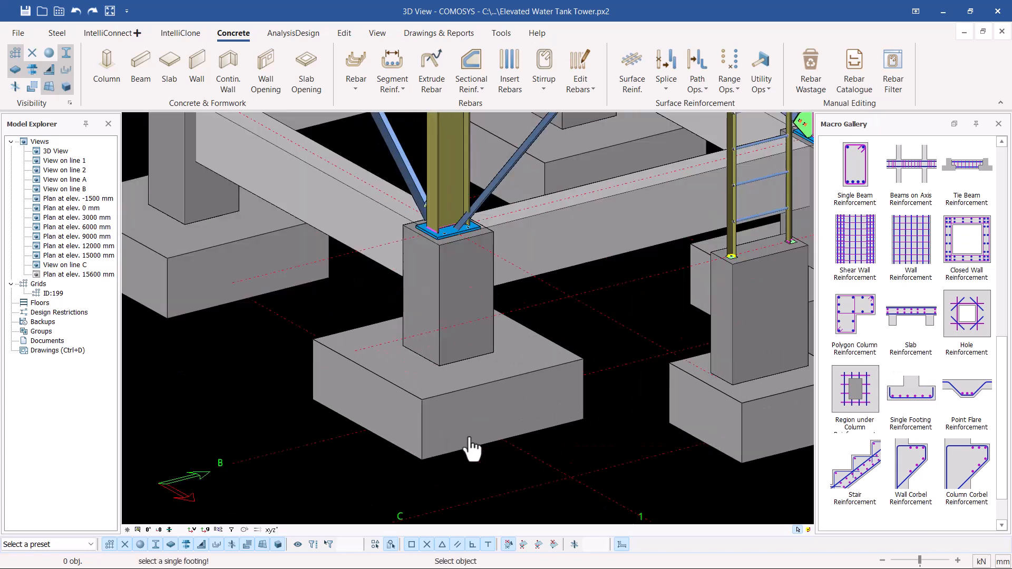
pyautogui.scroll(-3, 632, 395)
pyautogui.scroll(5, 442, 369)
pyautogui.click(419, 311)
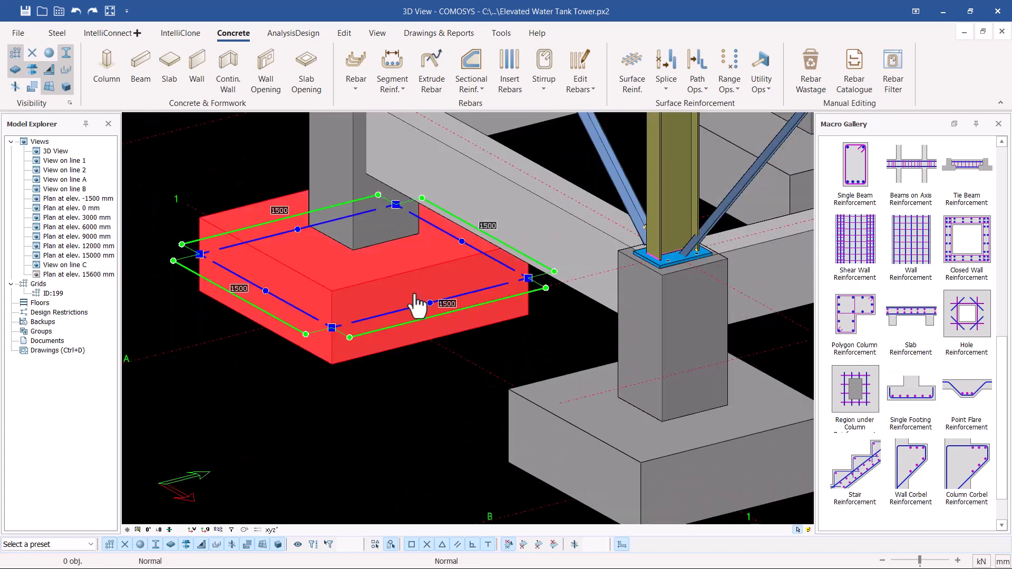
pyautogui.rightClick(426, 383)
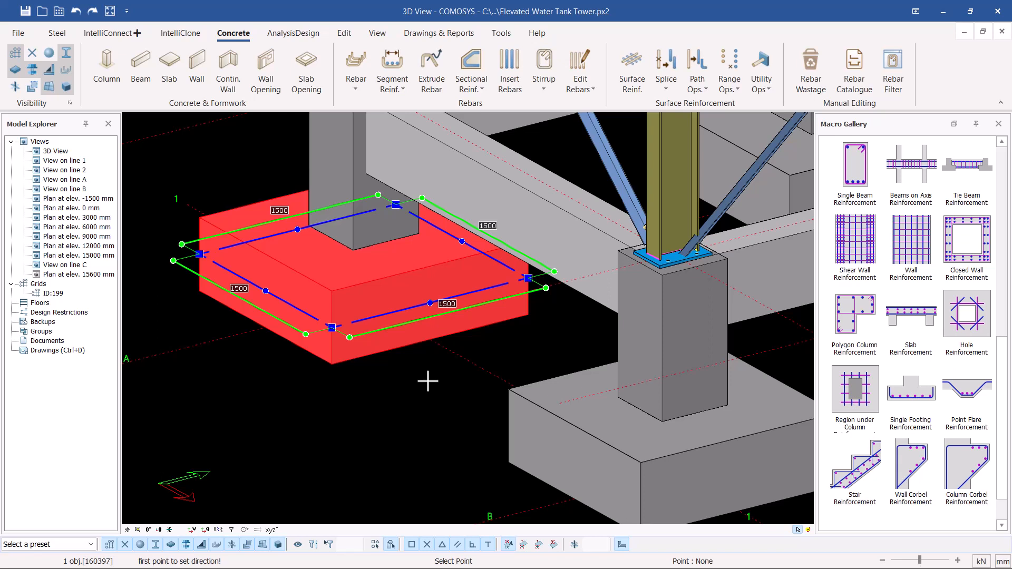
pyautogui.click(333, 366)
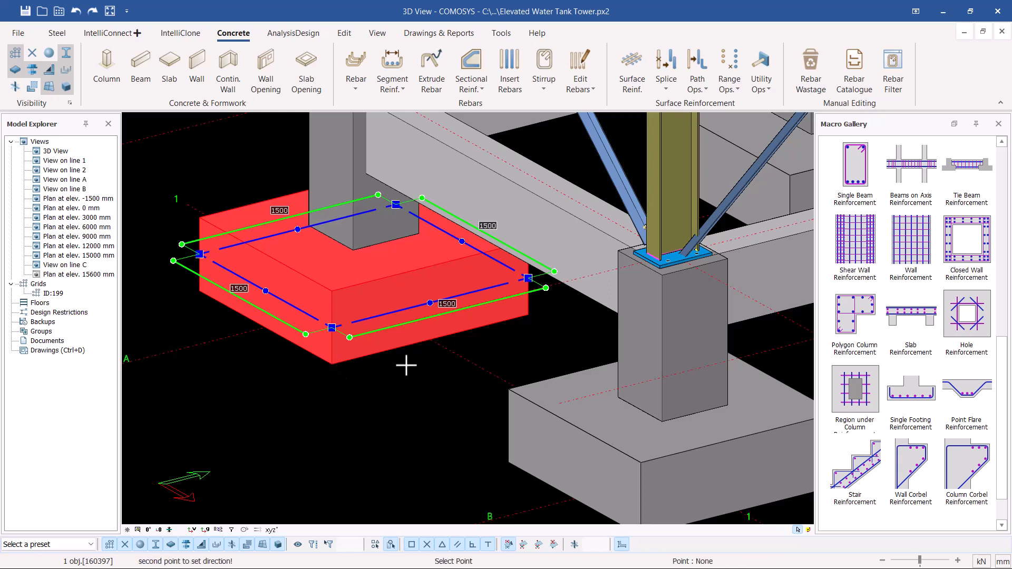
pyautogui.click(529, 316)
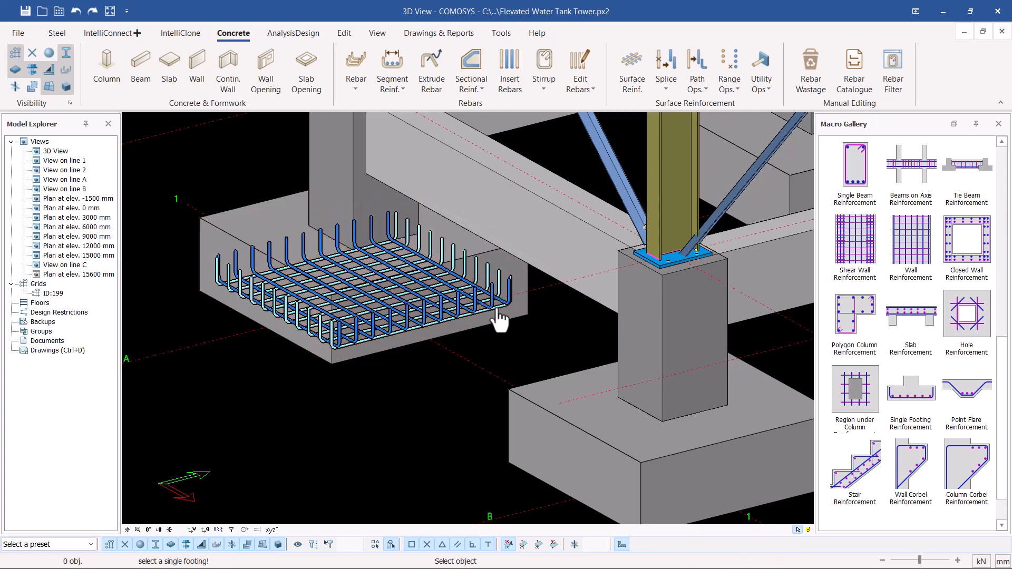
# Reinforce the footing at grid B-1 with the same macro, setting the direction between its two bottom front corners
pyautogui.scroll(3, 353, 285)
pyautogui.scroll(-4, 372, 278)
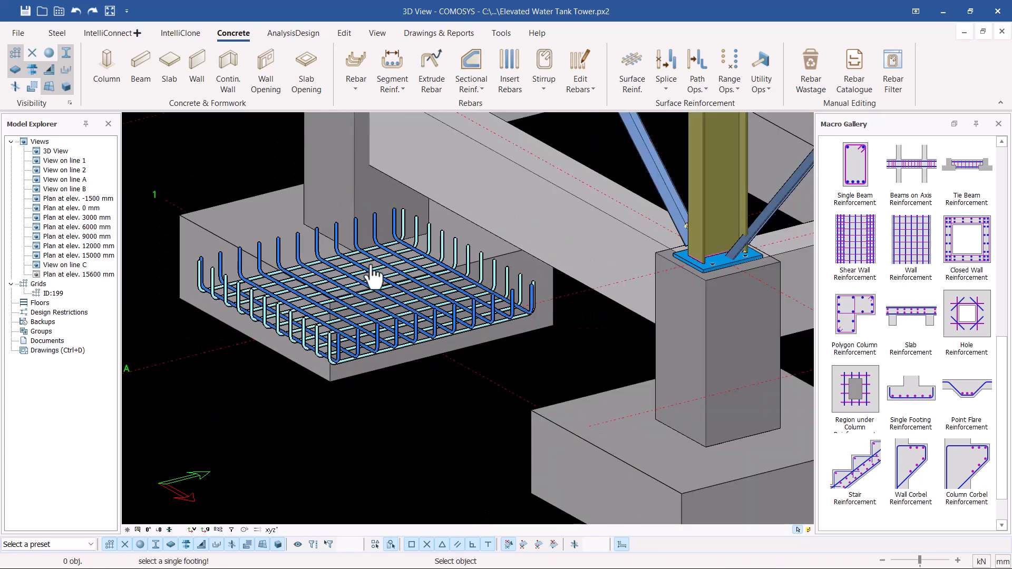
pyautogui.scroll(3, 644, 400)
pyautogui.click(665, 372)
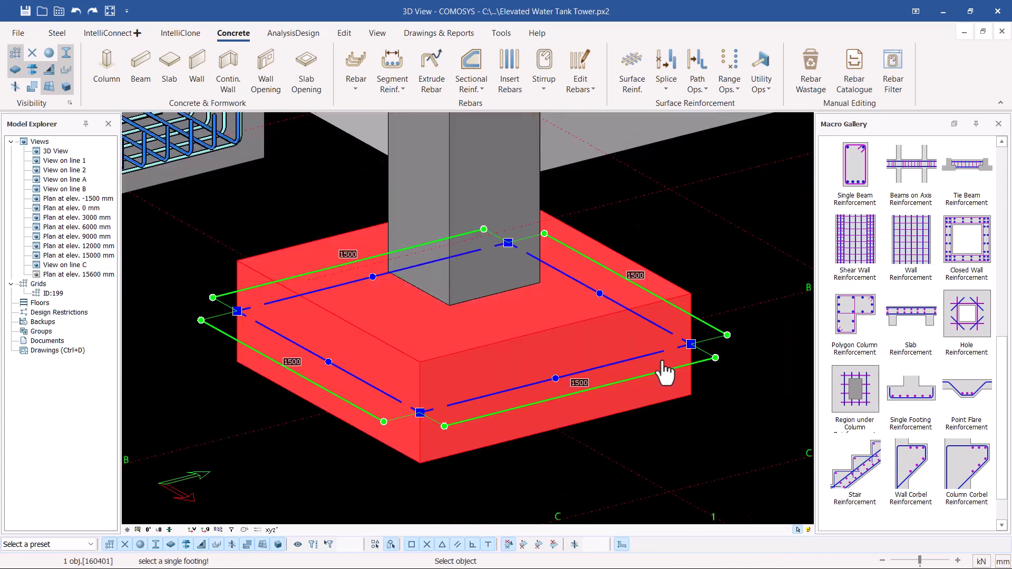
pyautogui.scroll(-2, 635, 309)
pyautogui.rightClick(635, 309)
pyautogui.scroll(2, 502, 407)
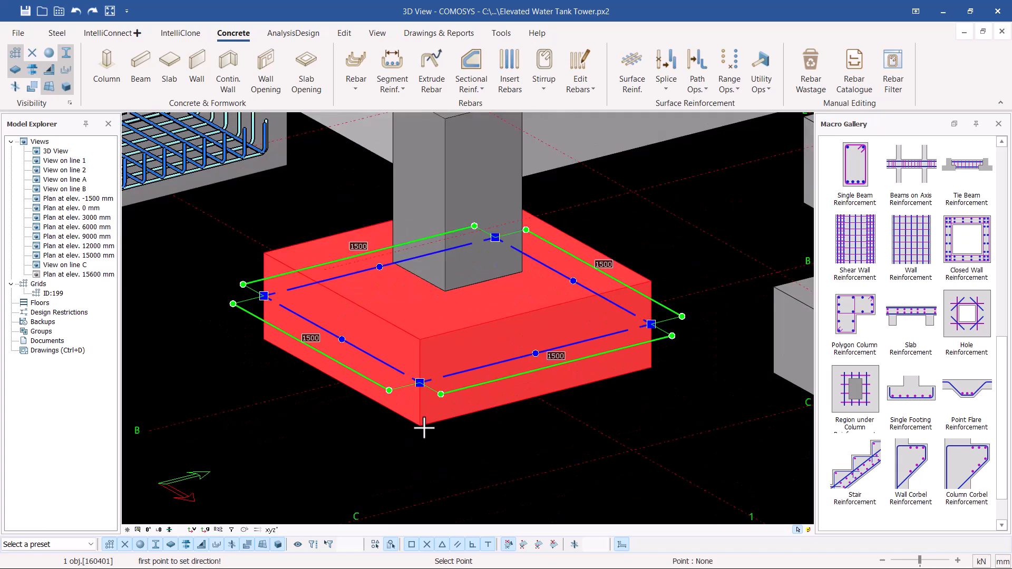
pyautogui.click(419, 427)
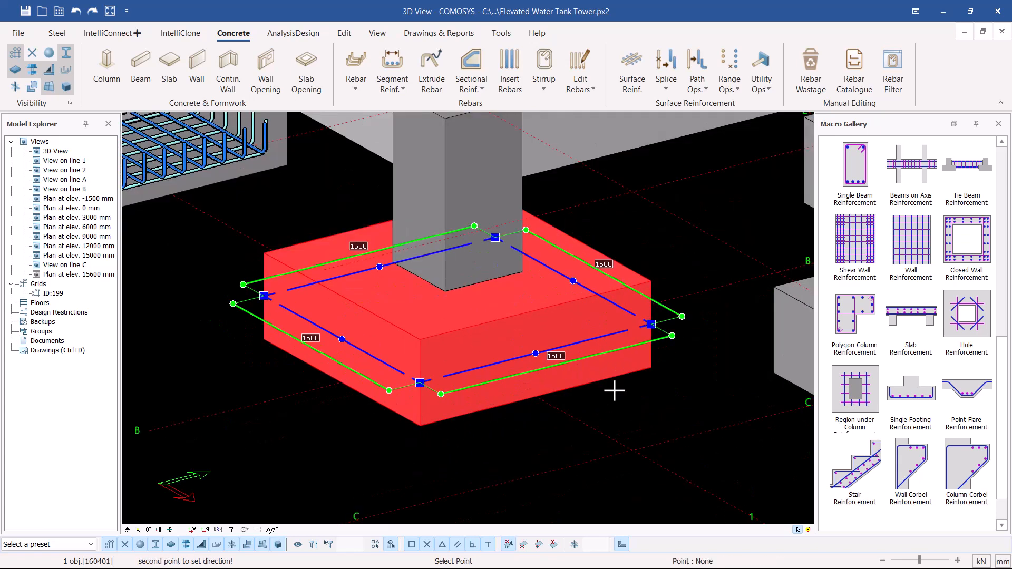
pyautogui.click(652, 370)
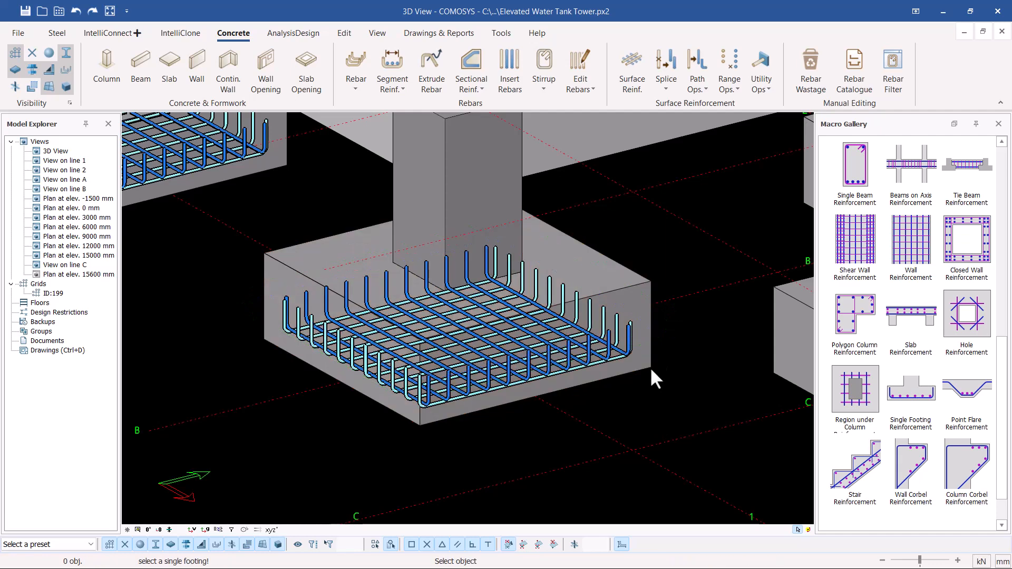
# Reinforce the small 1000 mm footing under the ladder pedestal, with the direction along its bottom front edge, and end the command
pyautogui.scroll(-4, 325, 353)
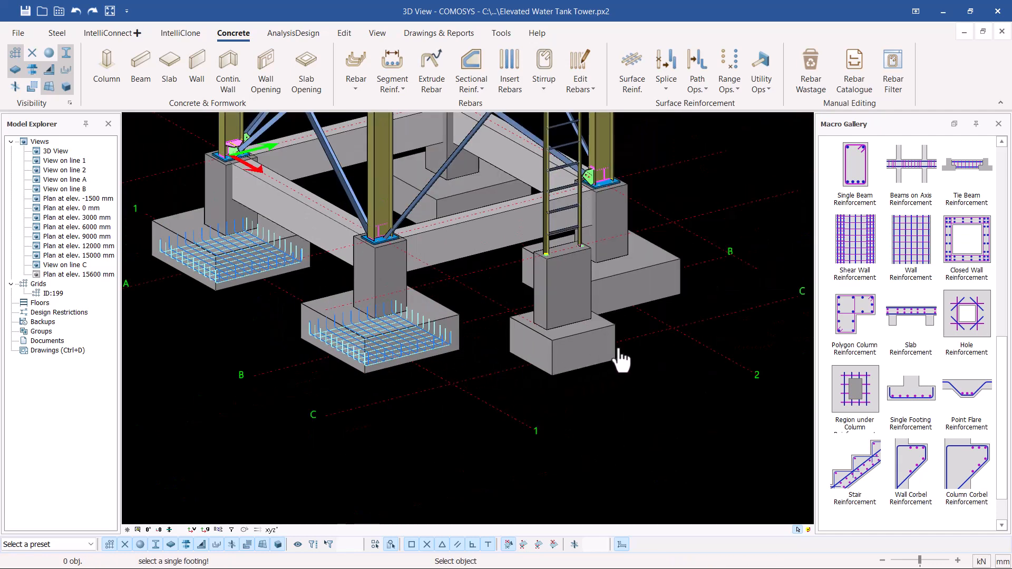
pyautogui.scroll(5, 617, 359)
pyautogui.click(573, 383)
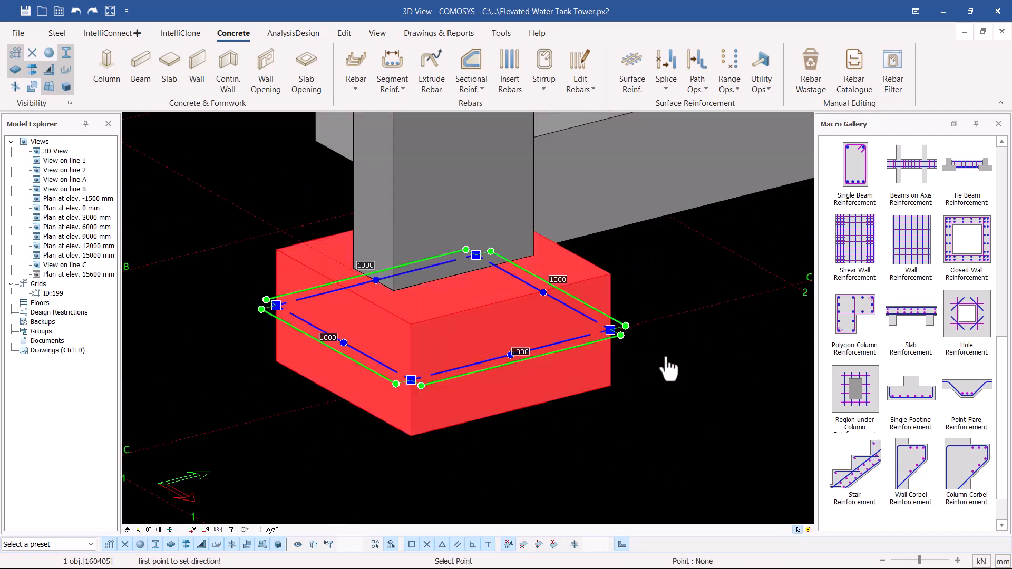
pyautogui.click(410, 433)
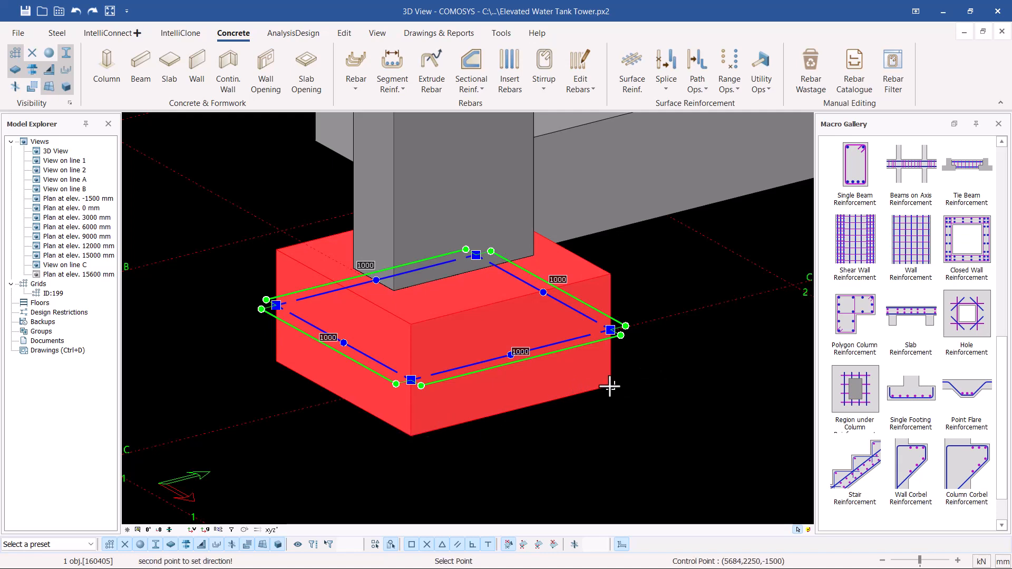
pyautogui.click(609, 385)
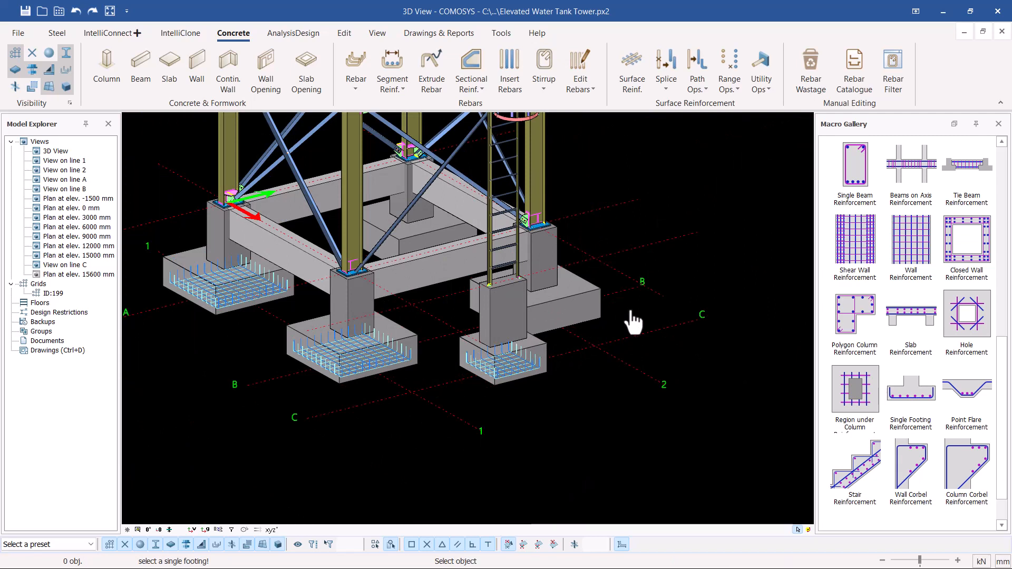
pyautogui.press('Escape')
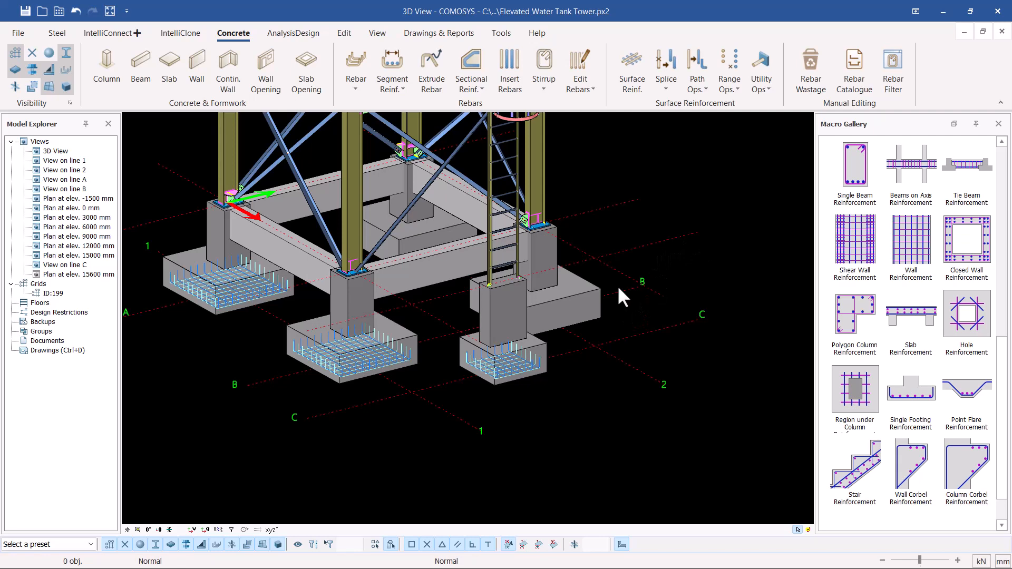
# Apply Single Footing Reinforcement to the footing at grid B-2, setting the direction along its bottom outer edge
pyautogui.moveTo(554, 296); pyautogui.dragTo(401, 299, button='middle')
pyautogui.scroll(3, 305, 405)
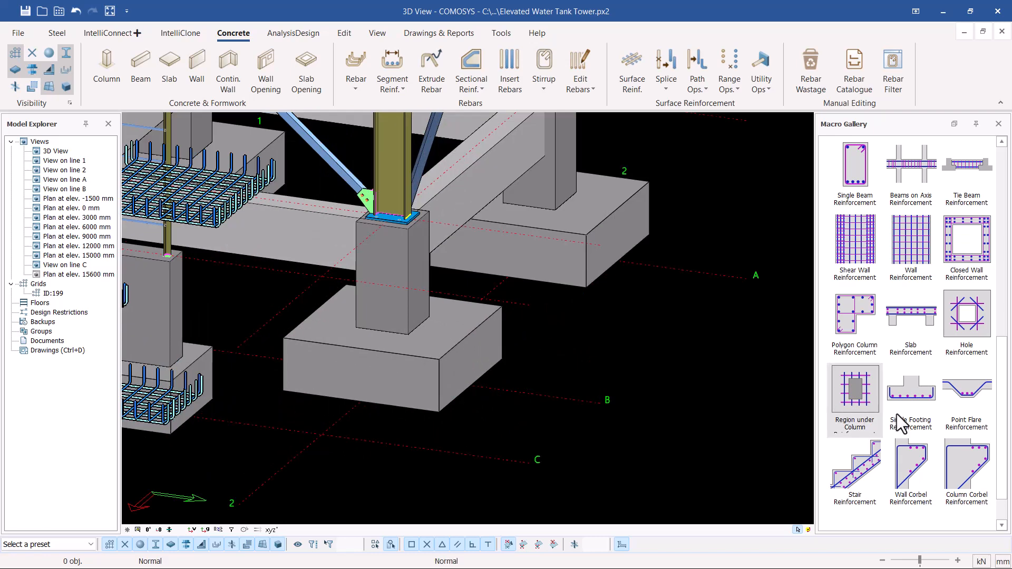
pyautogui.click(919, 399)
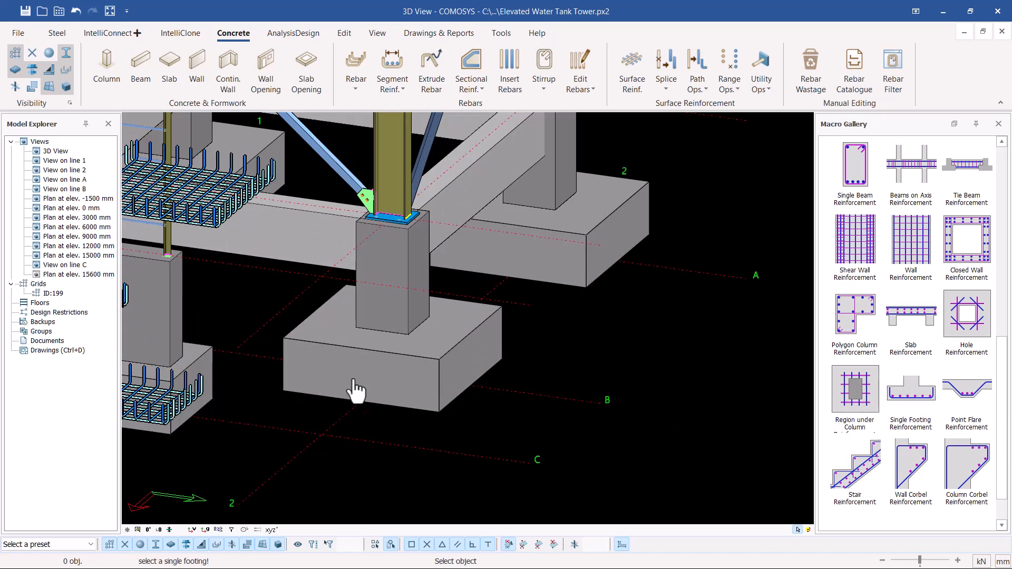
pyautogui.click(334, 375)
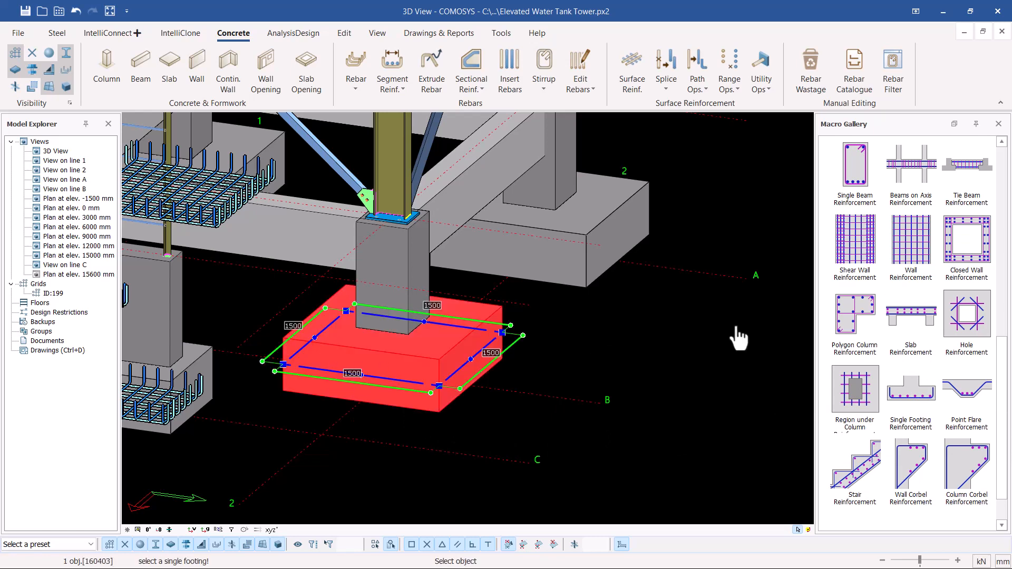
pyautogui.scroll(3, 349, 402)
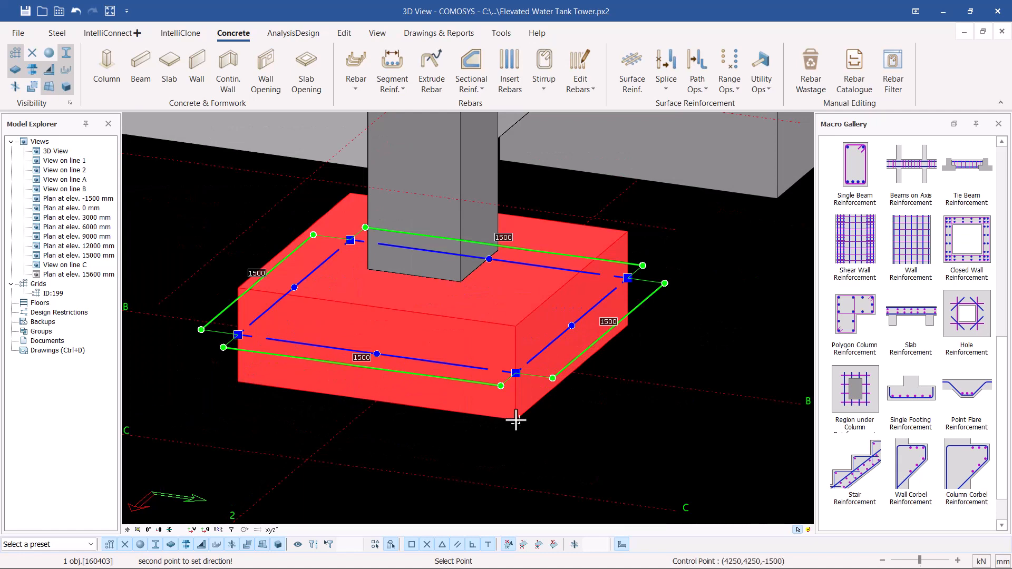
pyautogui.click(515, 420)
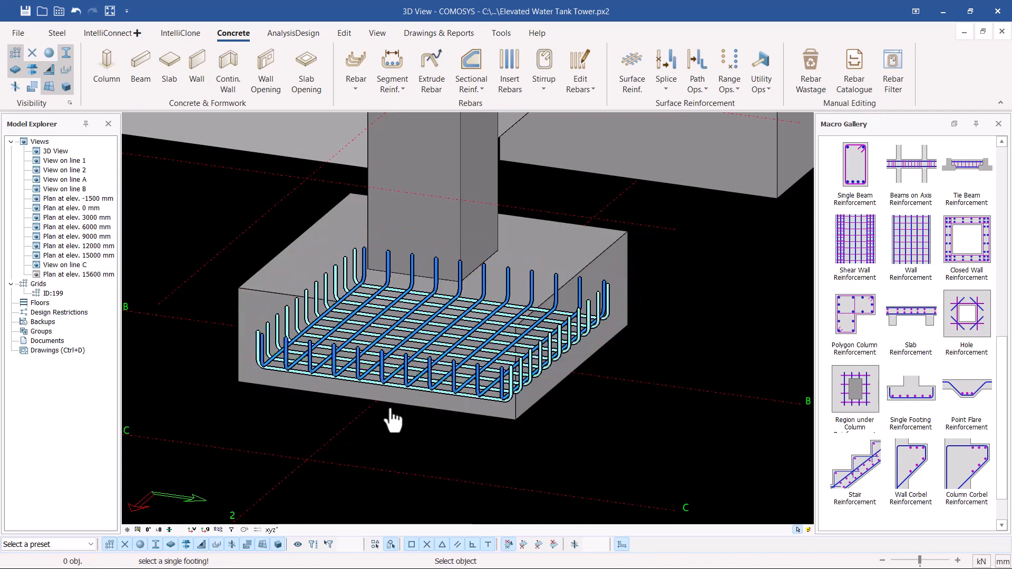
# Reinforce the remaining footing at grid A-2 with the direction along its bottom outer edge, and end the command
pyautogui.scroll(-3, 393, 418)
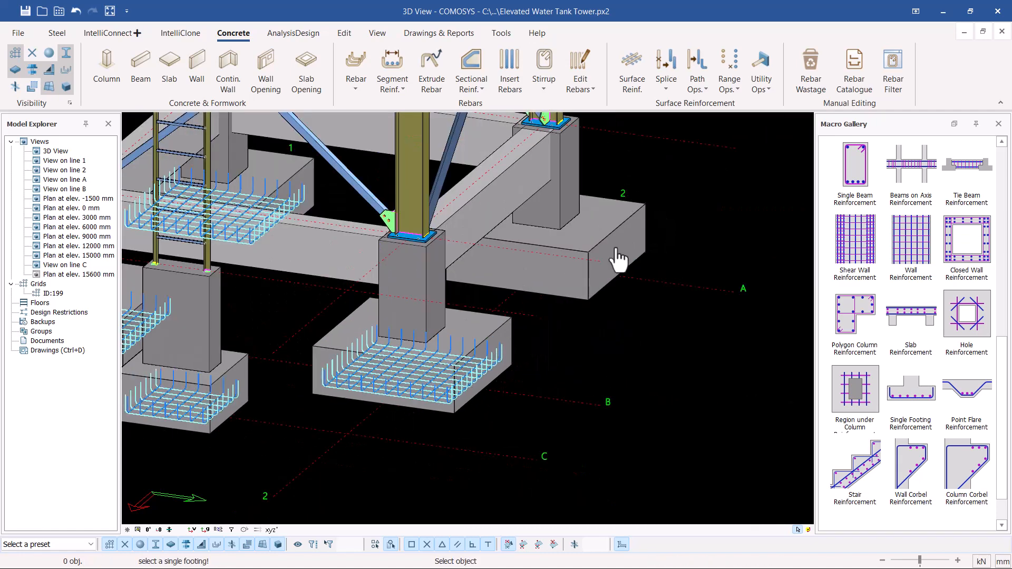
pyautogui.scroll(3, 597, 268)
pyautogui.click(639, 236)
pyautogui.click(638, 245)
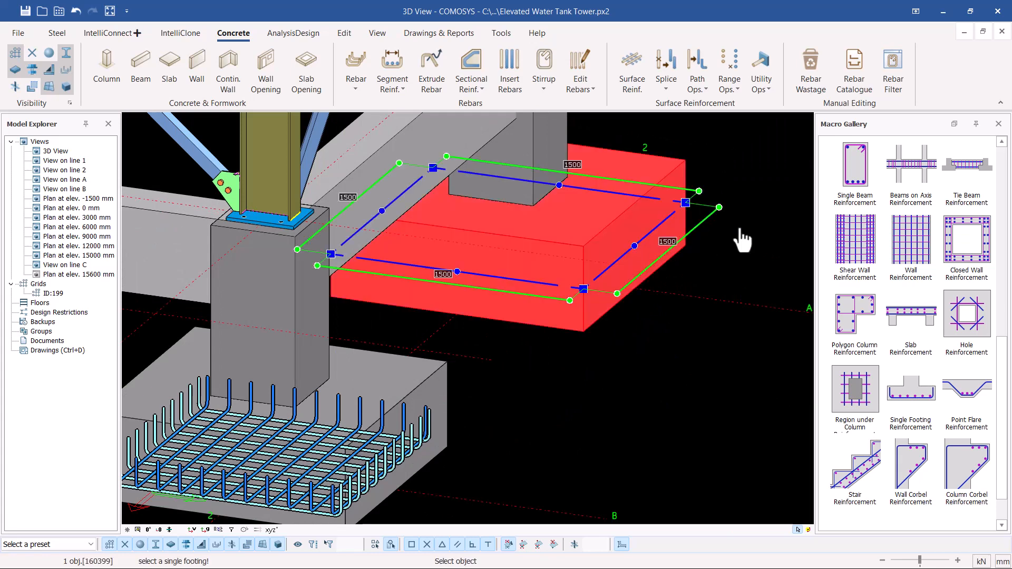
pyautogui.click(582, 331)
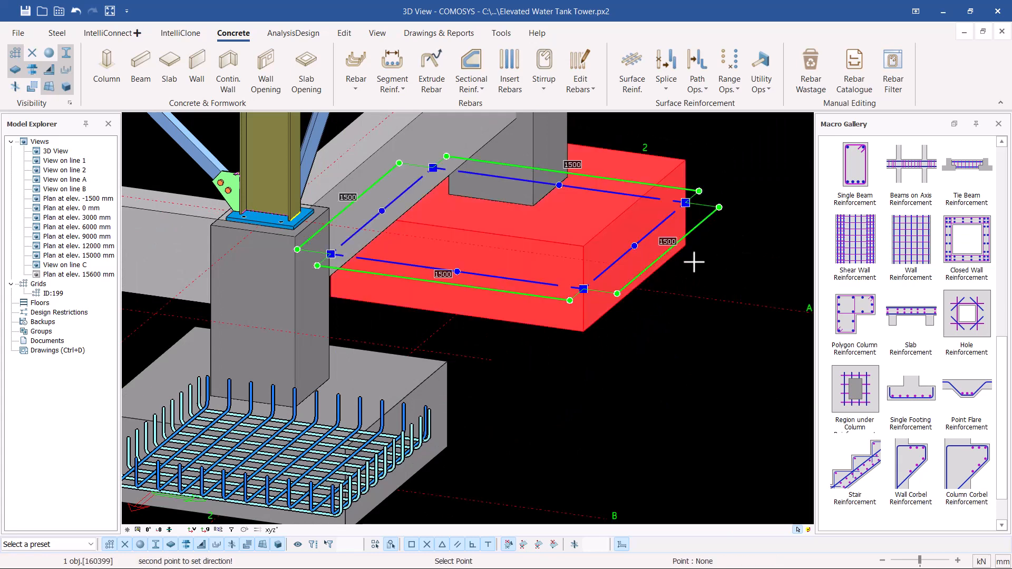
pyautogui.click(686, 246)
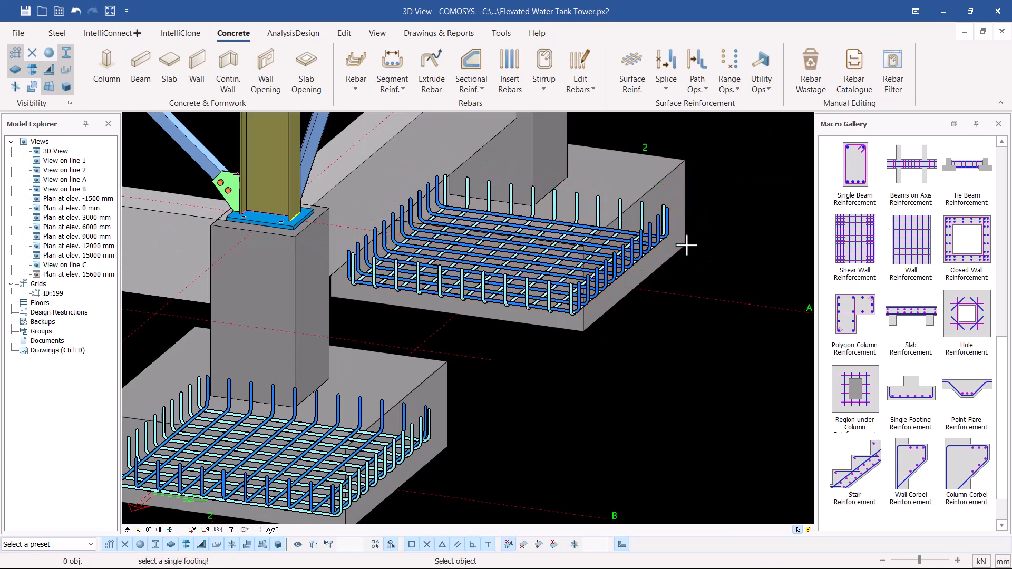
pyautogui.press('Escape')
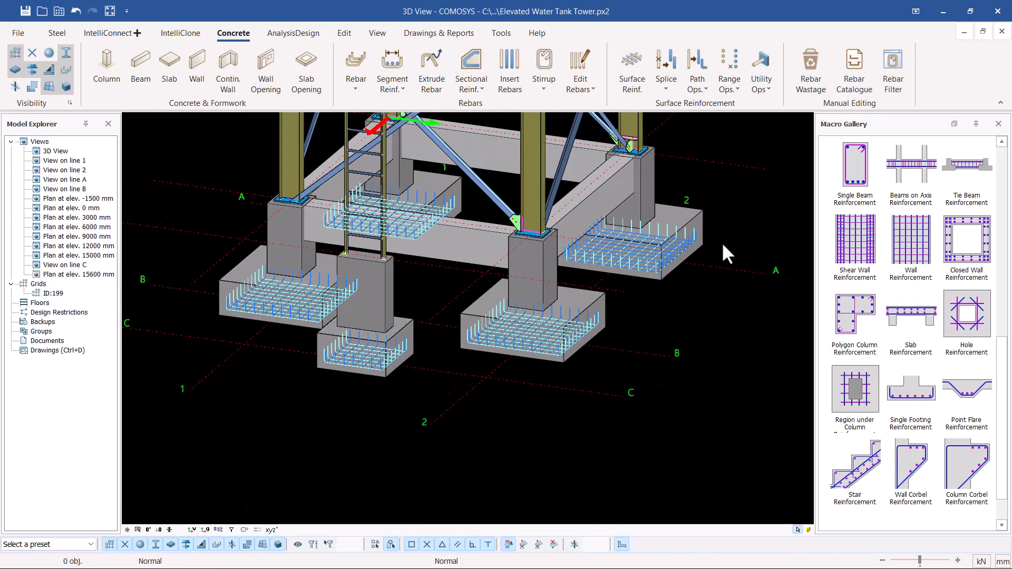
pyautogui.moveTo(722, 242); pyautogui.dragTo(369, 283, button='middle')
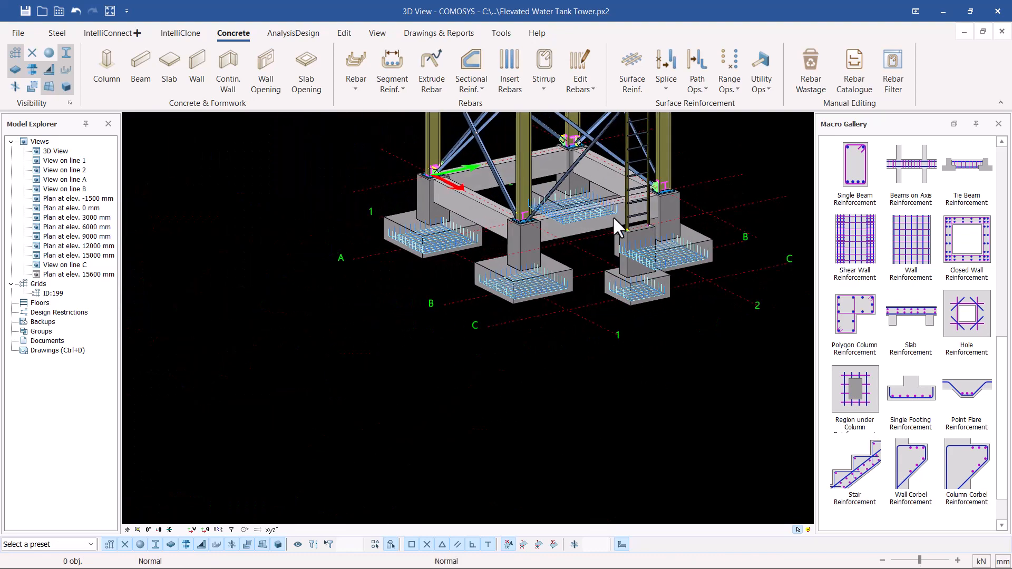
# Review the saved macro presets of the Polygon Column Reinforcement macro and close its settings without loading one
pyautogui.scroll(3, 606, 211)
pyautogui.scroll(1, 511, 254)
pyautogui.moveTo(511, 254); pyautogui.dragTo(337, 239, button='middle')
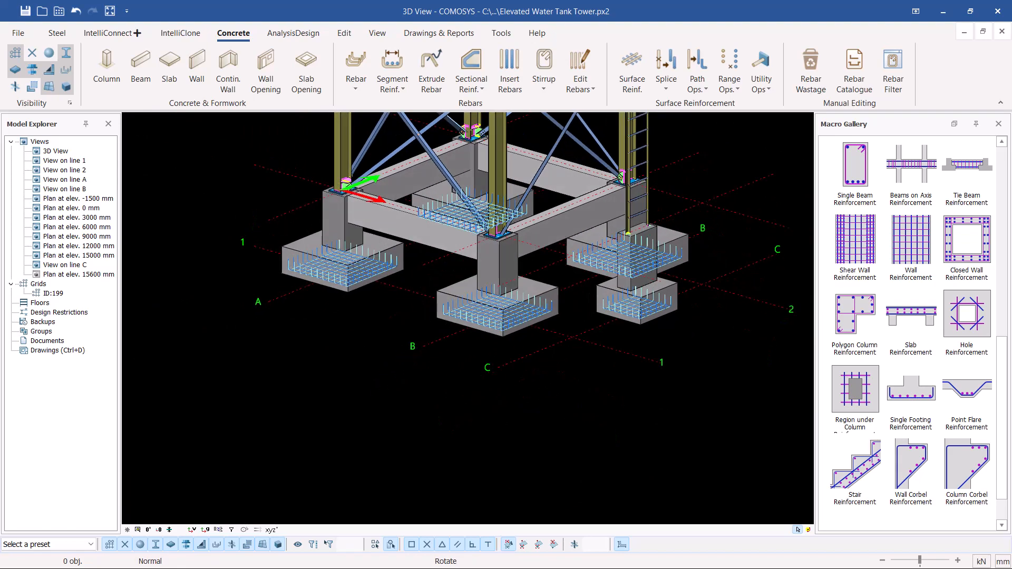
pyautogui.scroll(5, 348, 227)
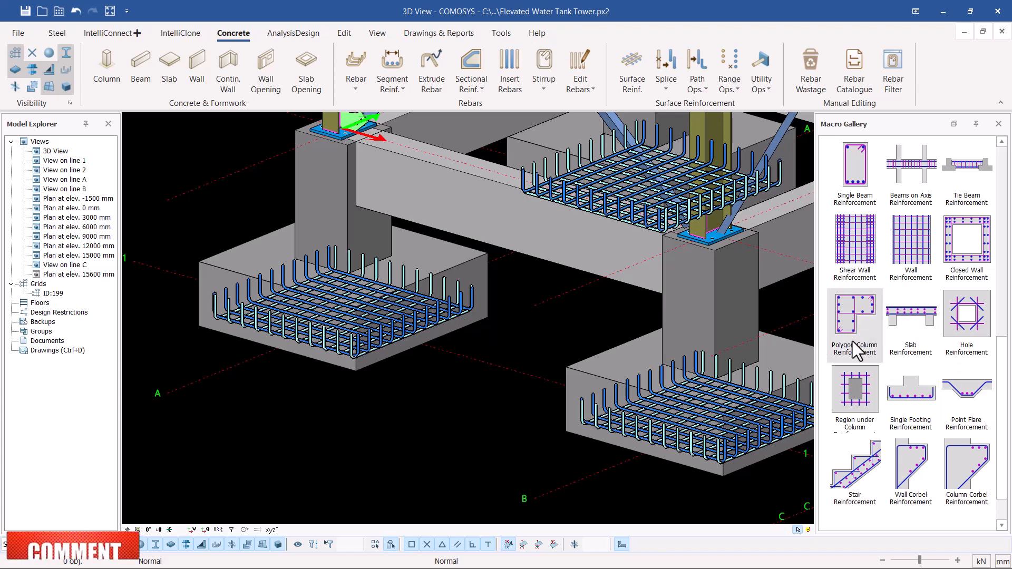
pyautogui.doubleClick(856, 324)
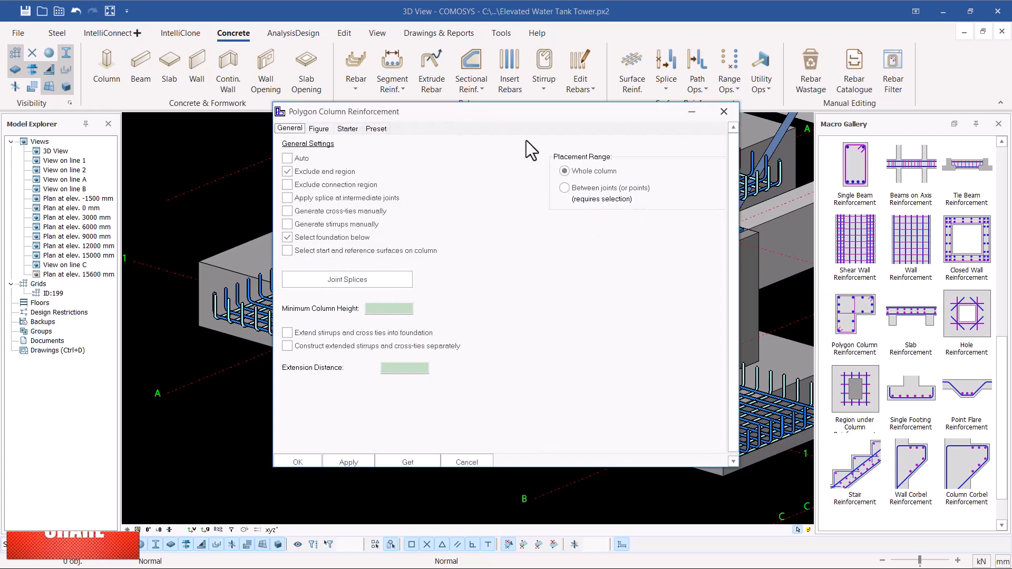
pyautogui.click(376, 129)
pyautogui.click(496, 173)
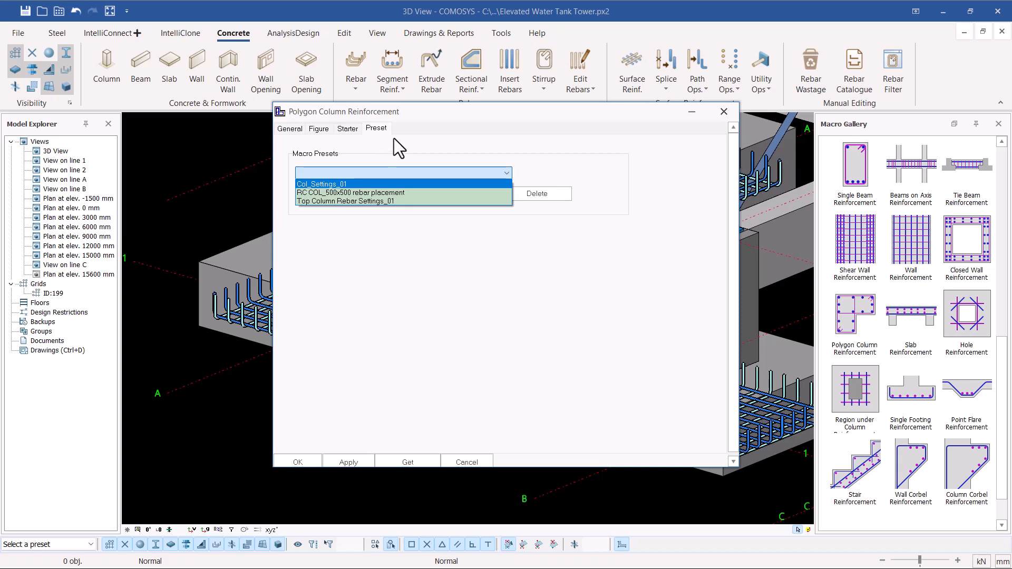
pyautogui.click(723, 112)
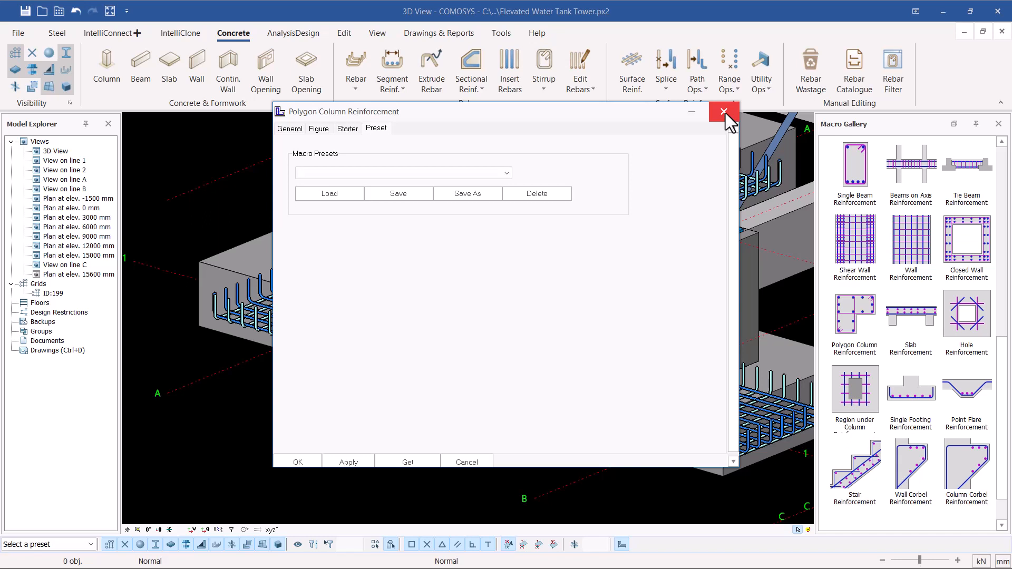
pyautogui.click(724, 112)
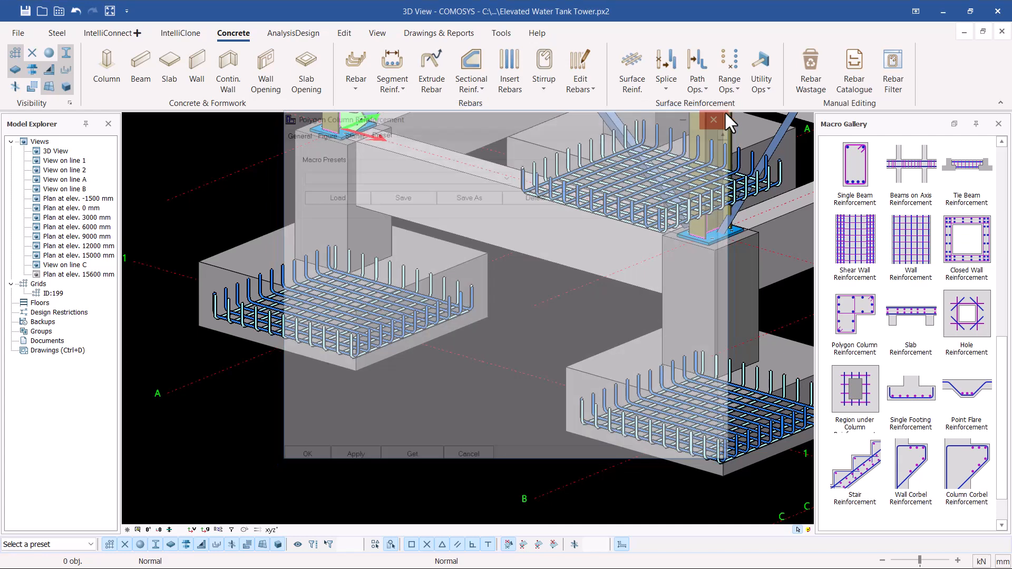
# Apply Polygon Column Reinforcement to the concrete column at grid A-1, choosing the footing below it as its foundation
pyautogui.click(856, 316)
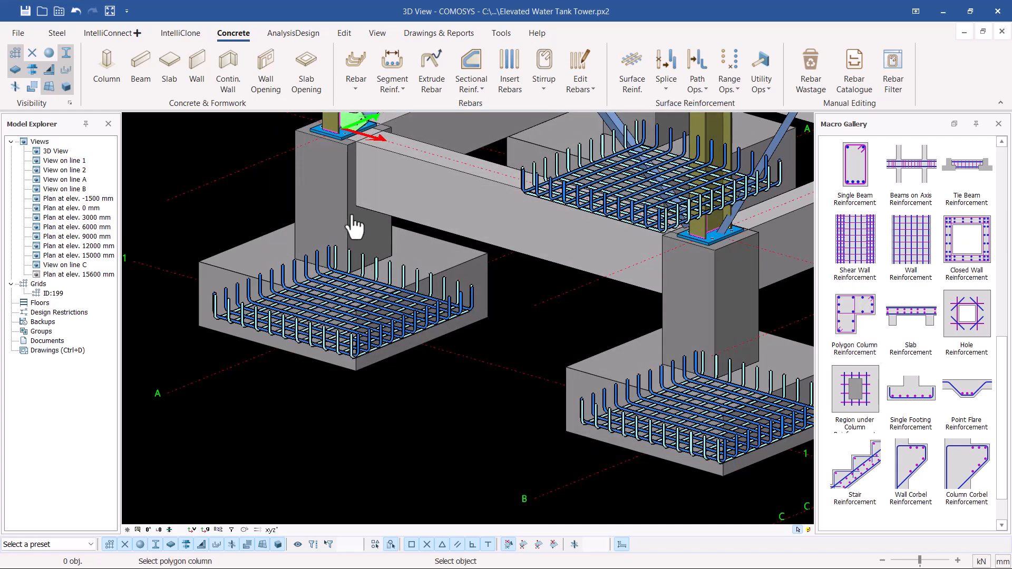
pyautogui.scroll(3, 350, 220)
pyautogui.scroll(-4, 350, 219)
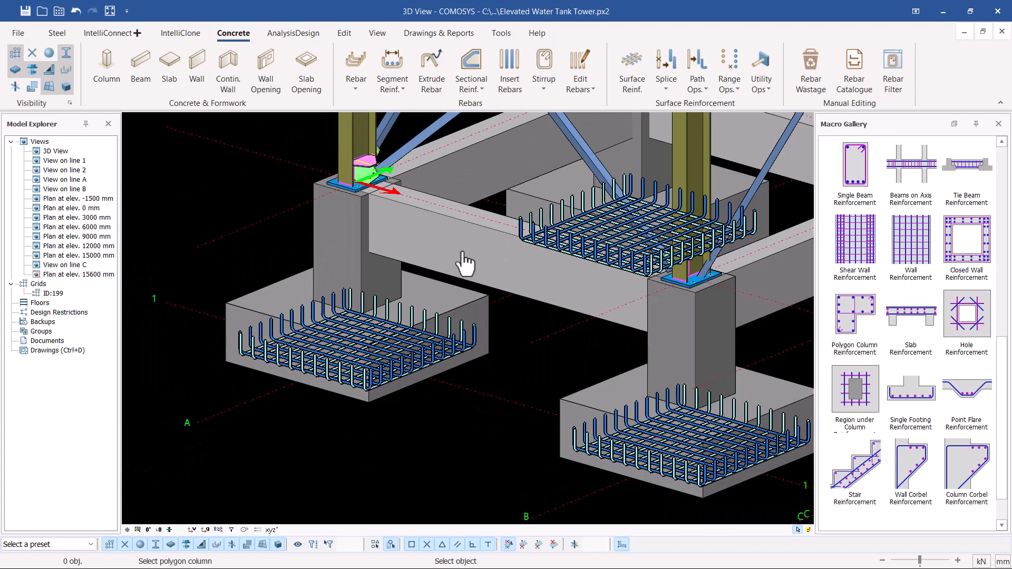
pyautogui.scroll(2, 422, 266)
pyautogui.click(258, 257)
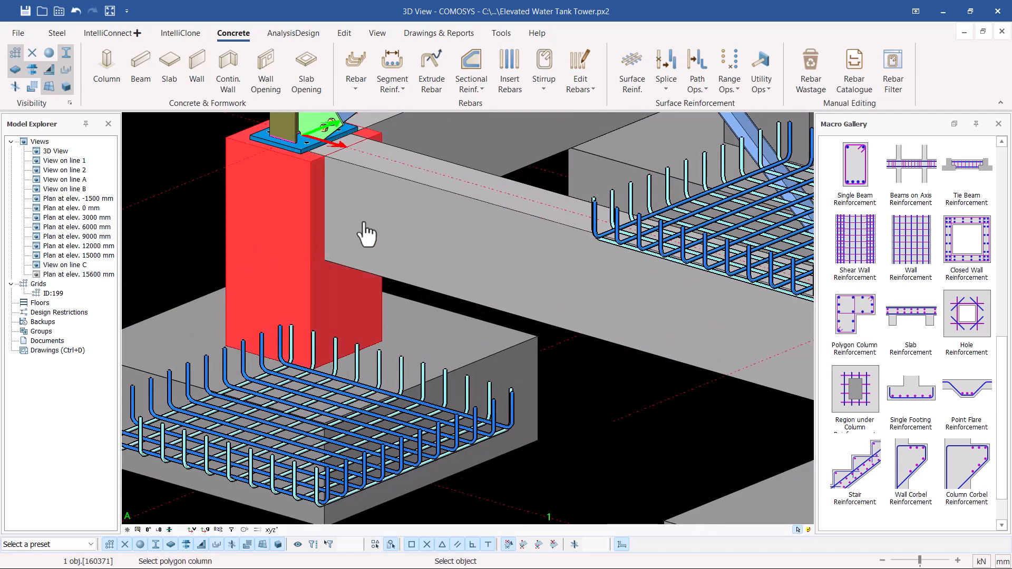
pyautogui.scroll(-2, 374, 226)
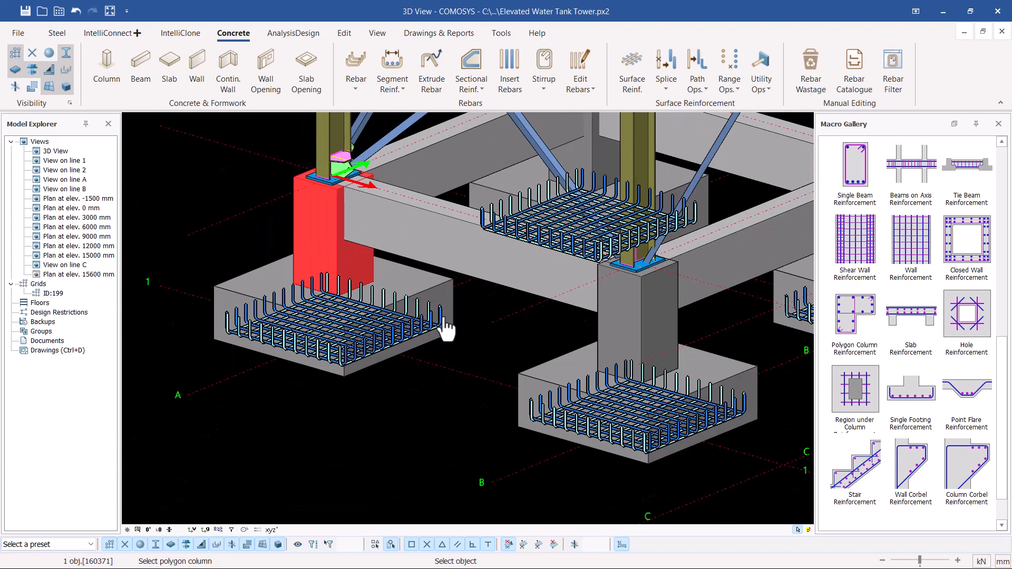
pyautogui.press('Return')
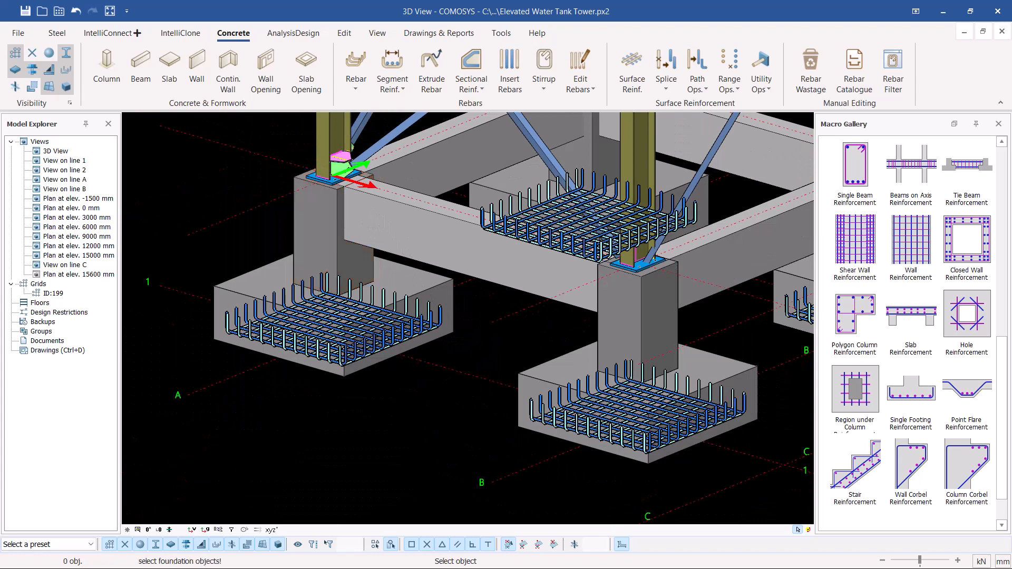
pyautogui.scroll(3, 463, 323)
pyautogui.click(459, 309)
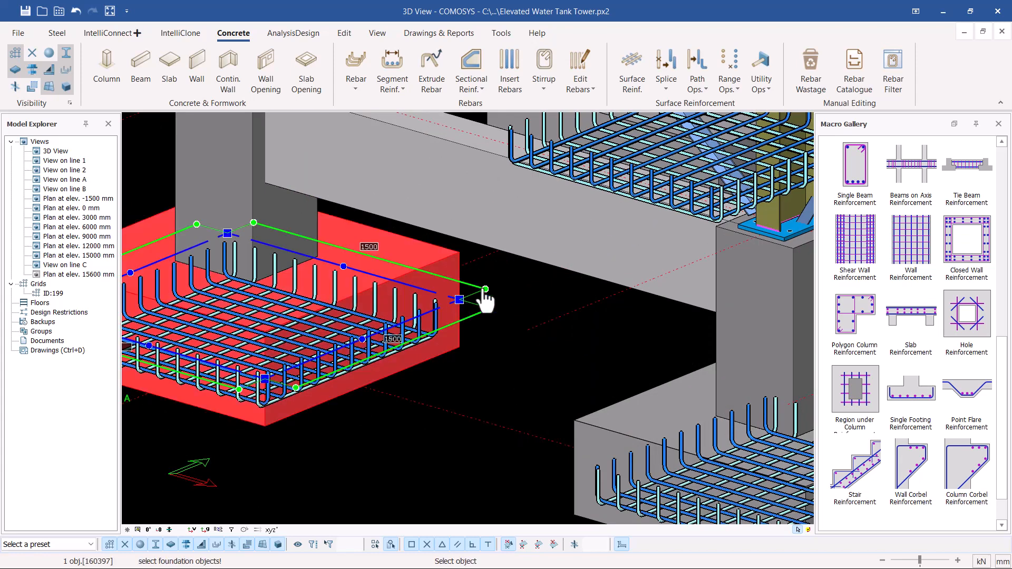
pyautogui.rightClick(523, 282)
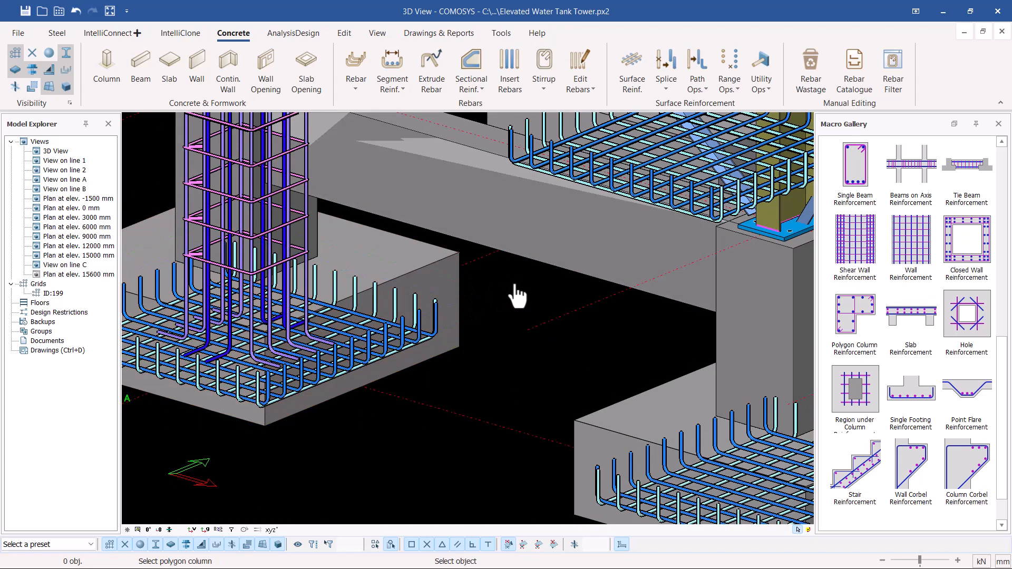
# Reinforce the concrete column at grid B-1 with the same macro, choosing its footing as the foundation
pyautogui.scroll(3, 282, 201)
pyautogui.scroll(-5, 554, 339)
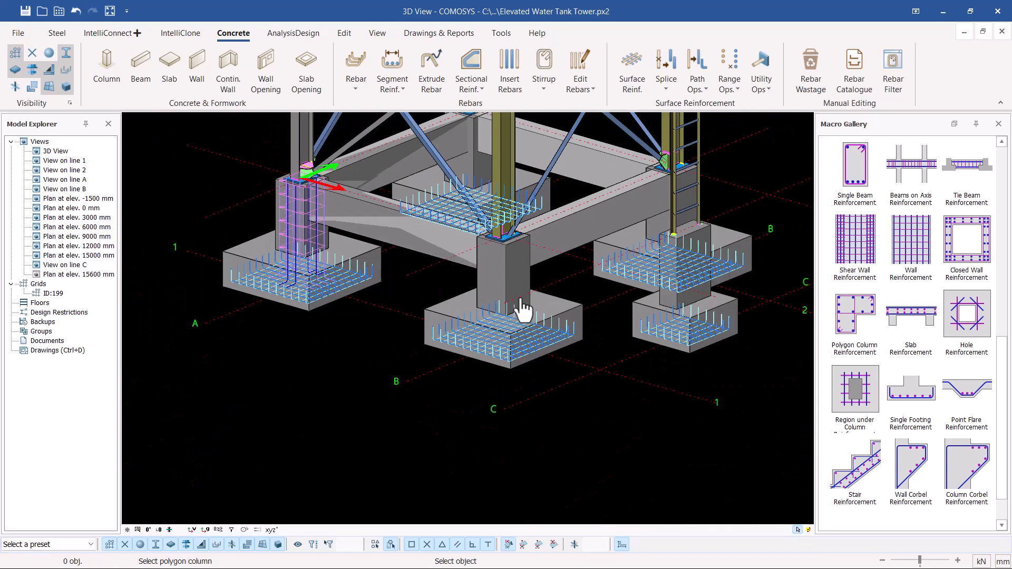
pyautogui.scroll(2, 519, 305)
pyautogui.scroll(2, 497, 245)
pyautogui.click(497, 244)
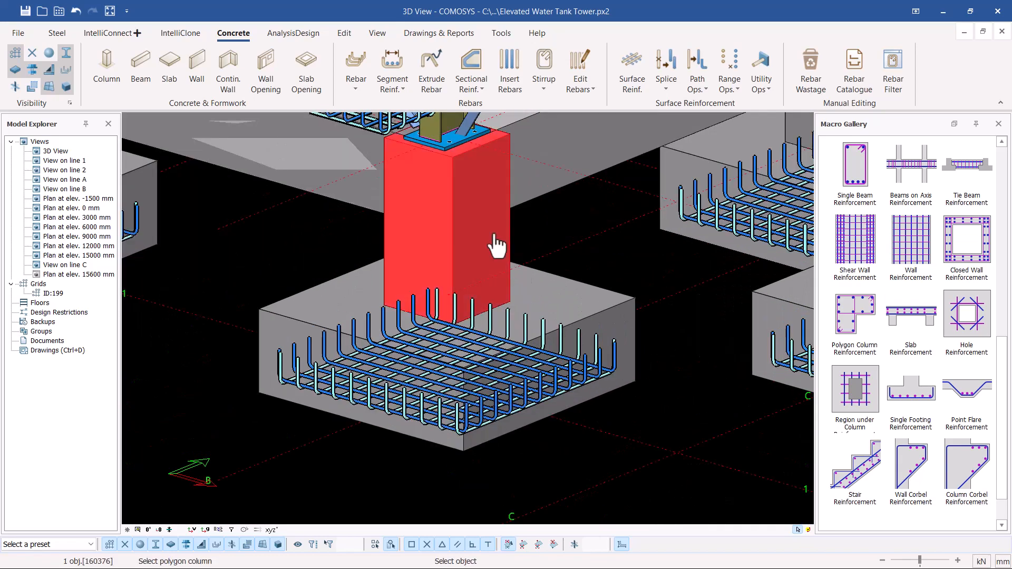
pyautogui.rightClick(656, 345)
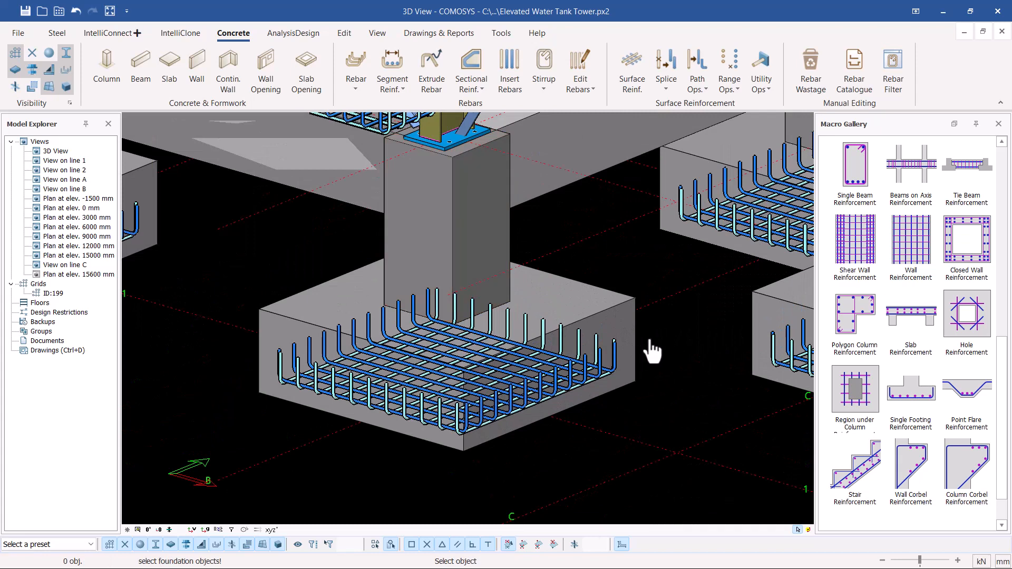
pyautogui.click(636, 349)
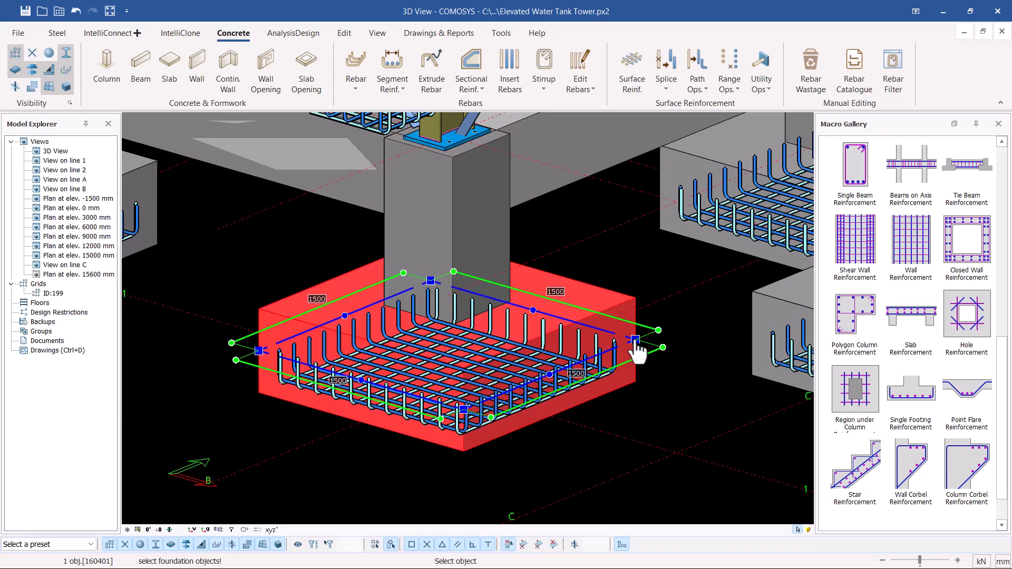
pyautogui.rightClick(690, 332)
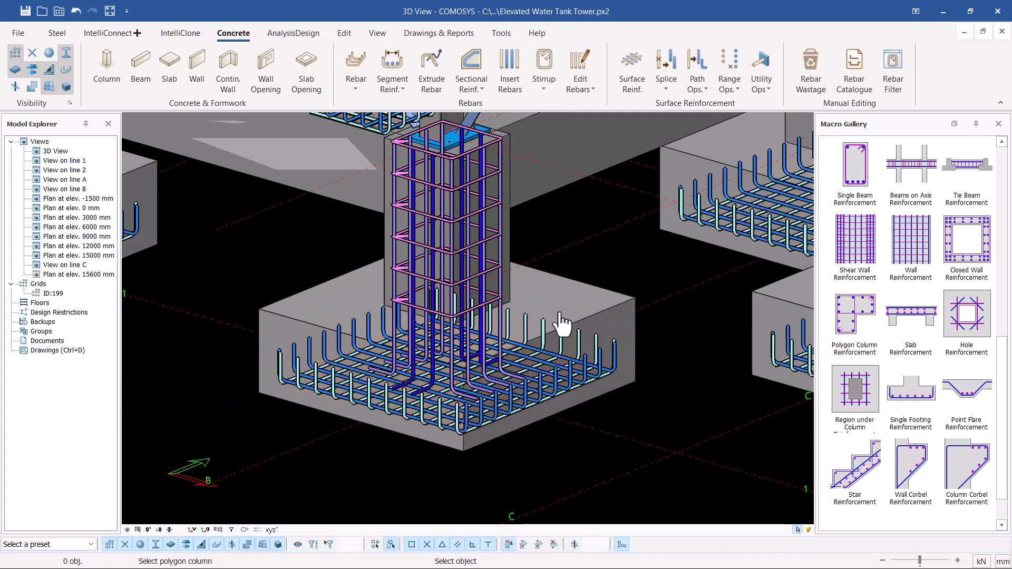
# Reinforce the ladder pedestal column, choosing the small 1000 mm footing as its foundation, and end the command
pyautogui.scroll(-3, 294, 250)
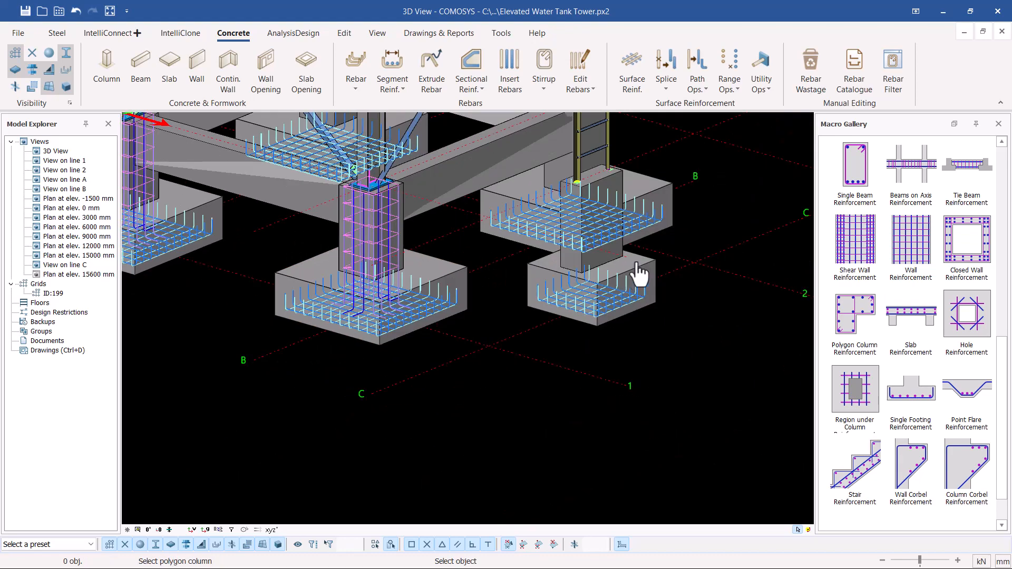
pyautogui.scroll(5, 621, 190)
pyautogui.click(599, 193)
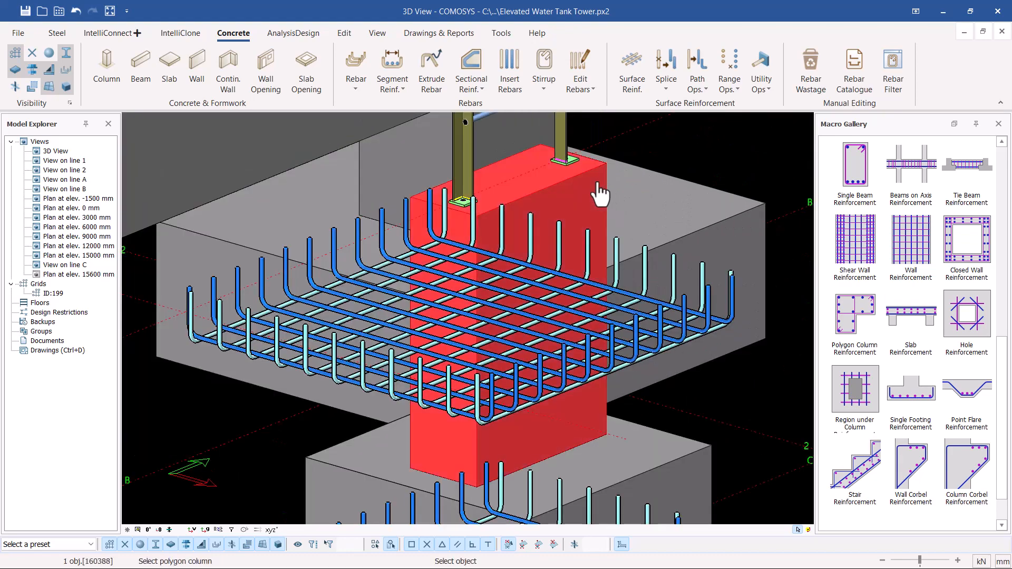
pyautogui.scroll(-3, 671, 301)
pyautogui.rightClick(703, 286)
pyautogui.scroll(4, 659, 327)
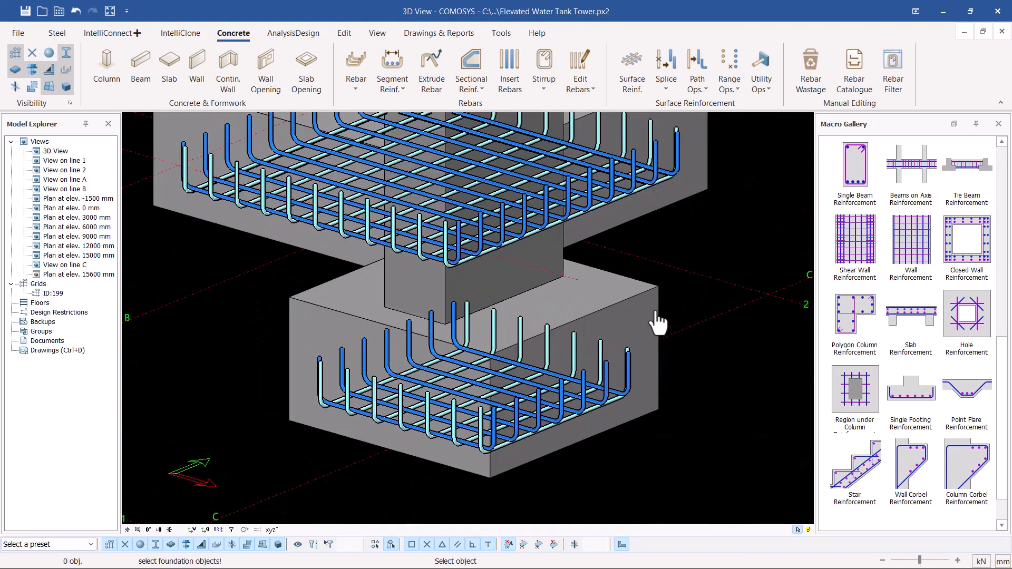
pyautogui.click(653, 316)
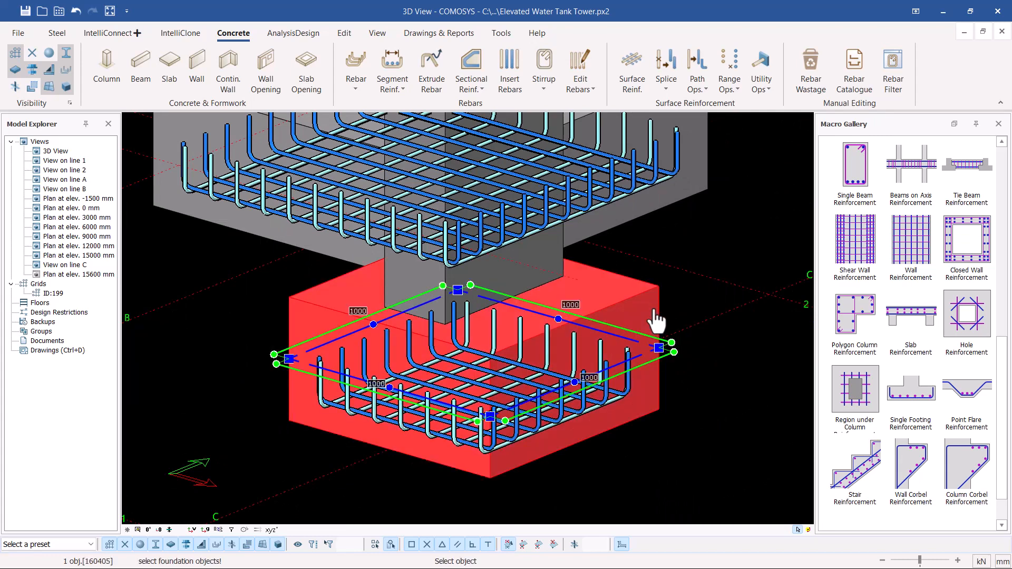
pyautogui.rightClick(709, 248)
pyautogui.scroll(-2, 695, 248)
pyautogui.scroll(-3, 552, 350)
pyautogui.scroll(2, 591, 324)
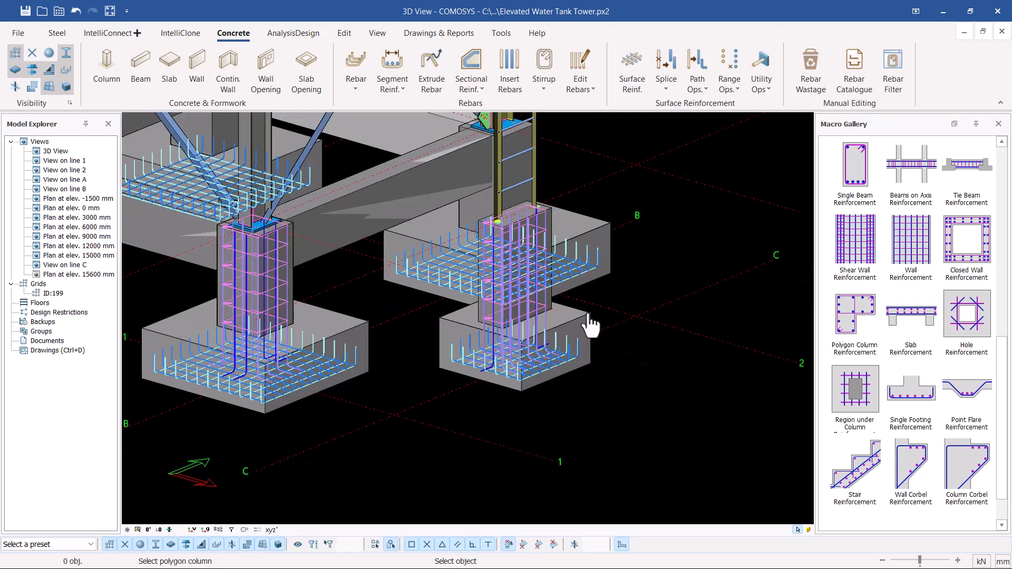
pyautogui.scroll(-3, 591, 324)
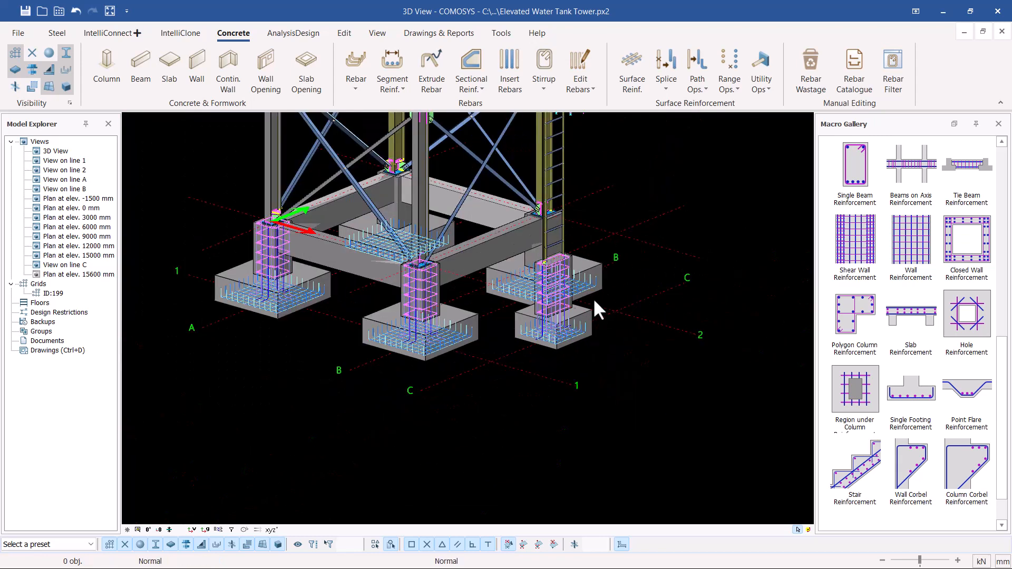
# Apply Polygon Column Reinforcement to the concrete column at grid B-2, choosing the footing beneath it as the foundation
pyautogui.moveTo(590, 324); pyautogui.dragTo(405, 331, button='middle')
pyautogui.scroll(5, 232, 425)
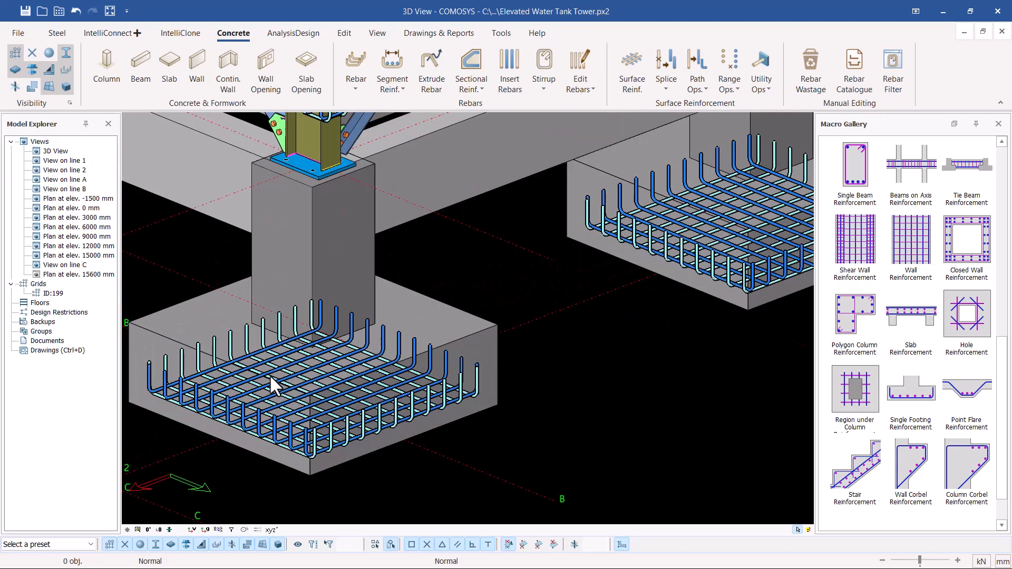
pyautogui.click(859, 318)
pyautogui.scroll(-3, 580, 308)
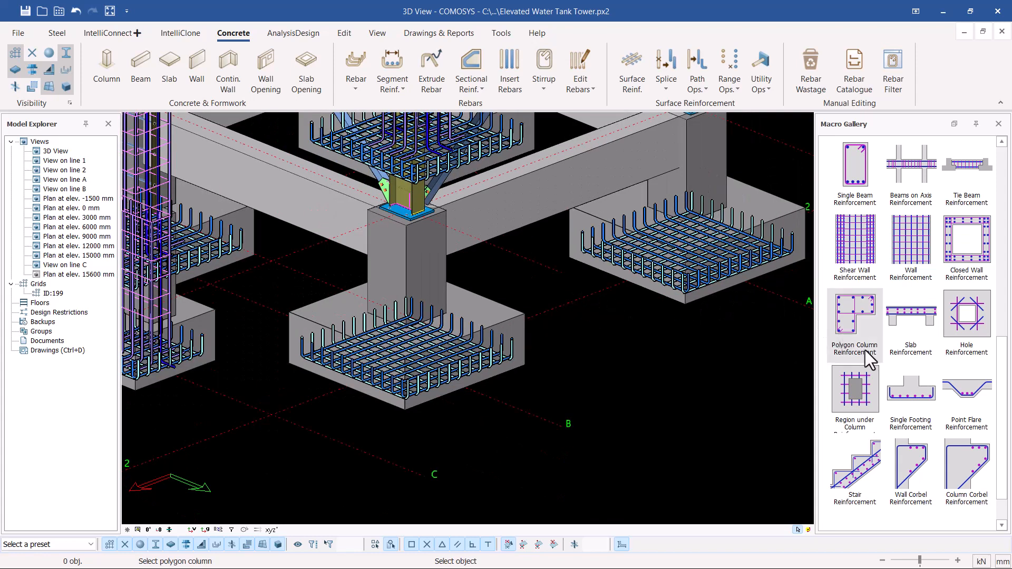
pyautogui.click(438, 287)
pyautogui.press('Return')
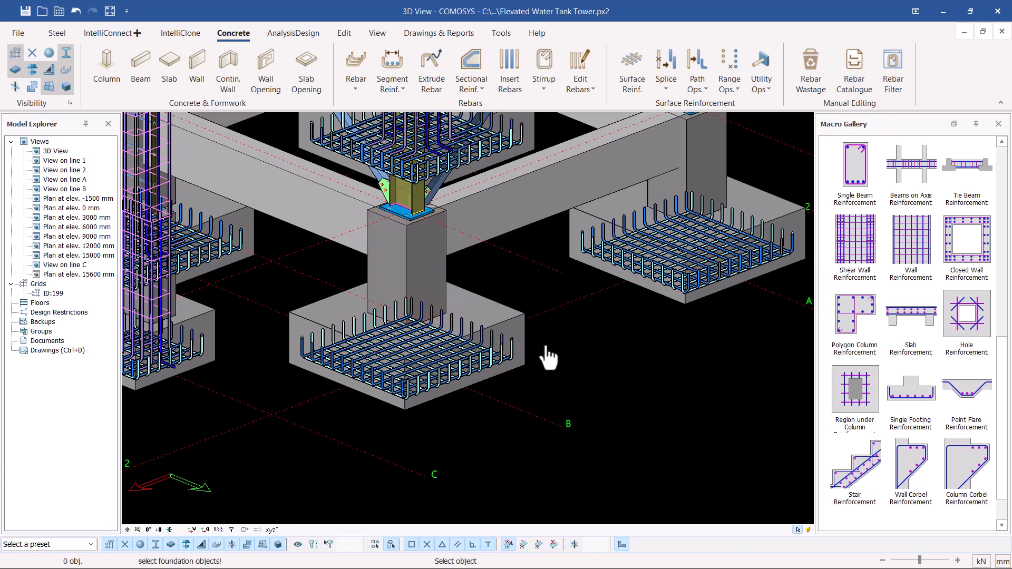
pyautogui.scroll(2, 527, 352)
pyautogui.click(522, 352)
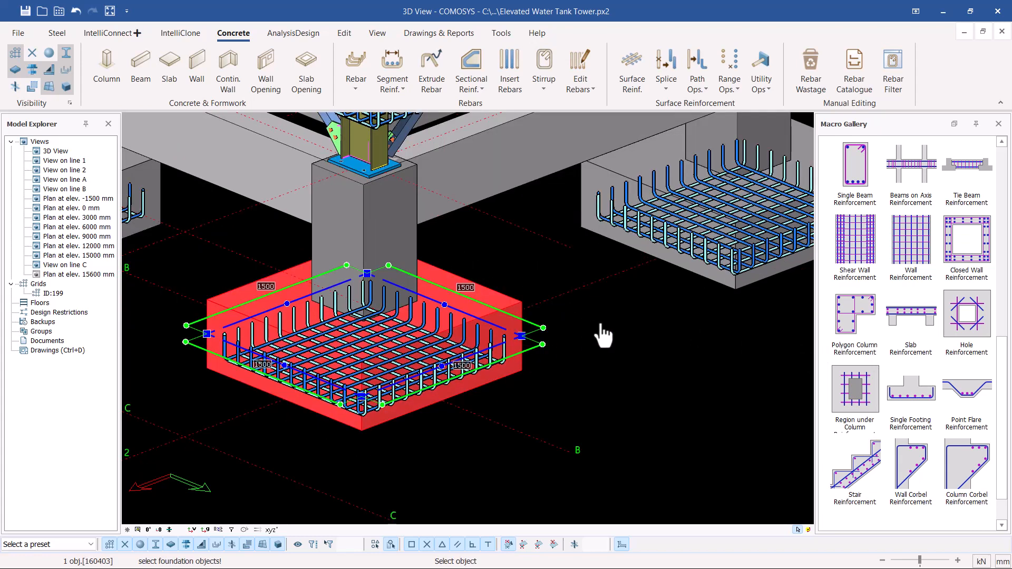
pyautogui.press('Return')
# Reinforce the concrete column at grid A-2 with its footing as the foundation, and end the command
pyautogui.scroll(6, 400, 402)
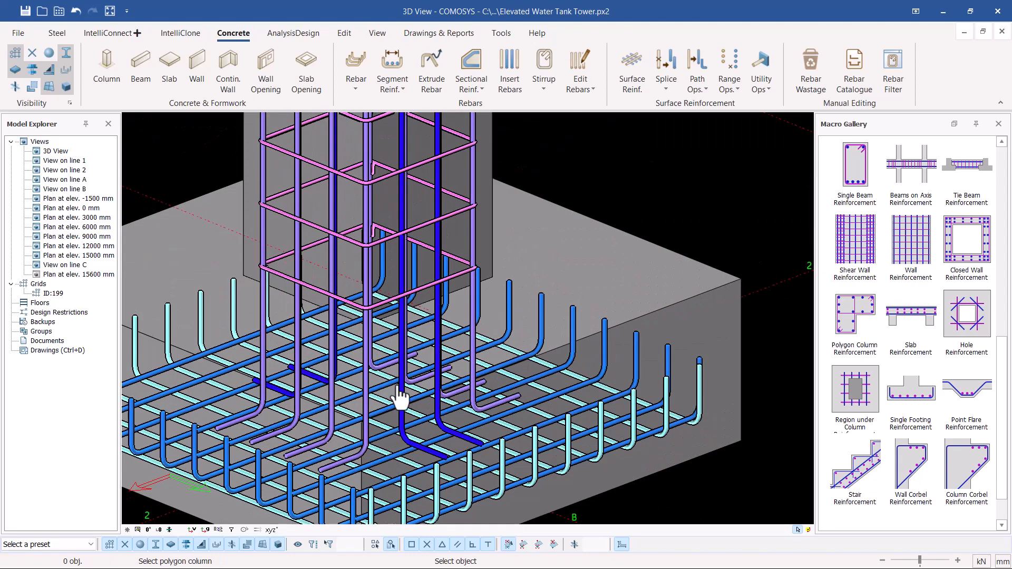
pyautogui.scroll(-8, 384, 384)
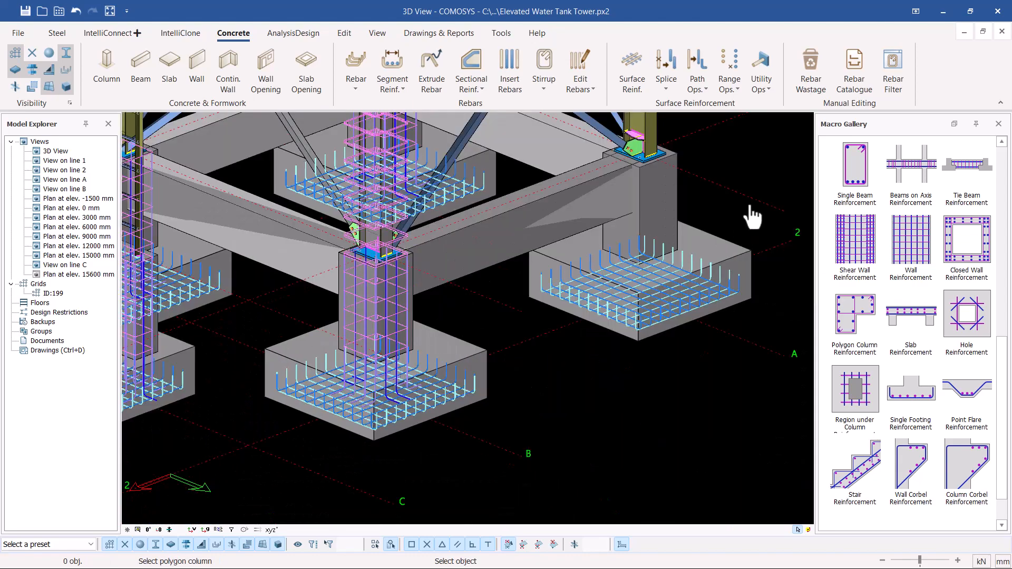
pyautogui.scroll(5, 715, 222)
pyautogui.click(627, 200)
pyautogui.scroll(-4, 493, 282)
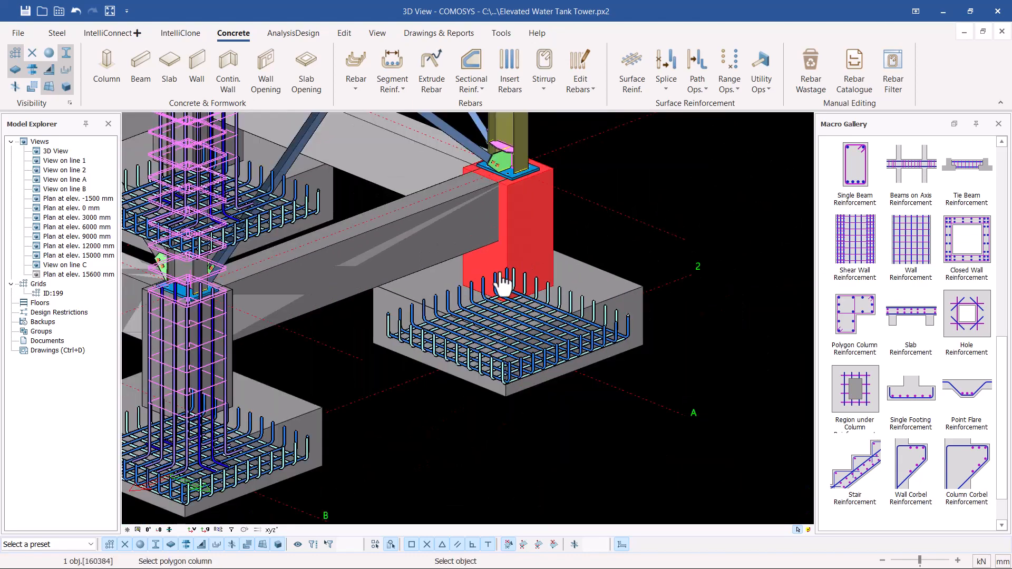
pyautogui.press('Return')
pyautogui.scroll(4, 628, 319)
pyautogui.click(658, 320)
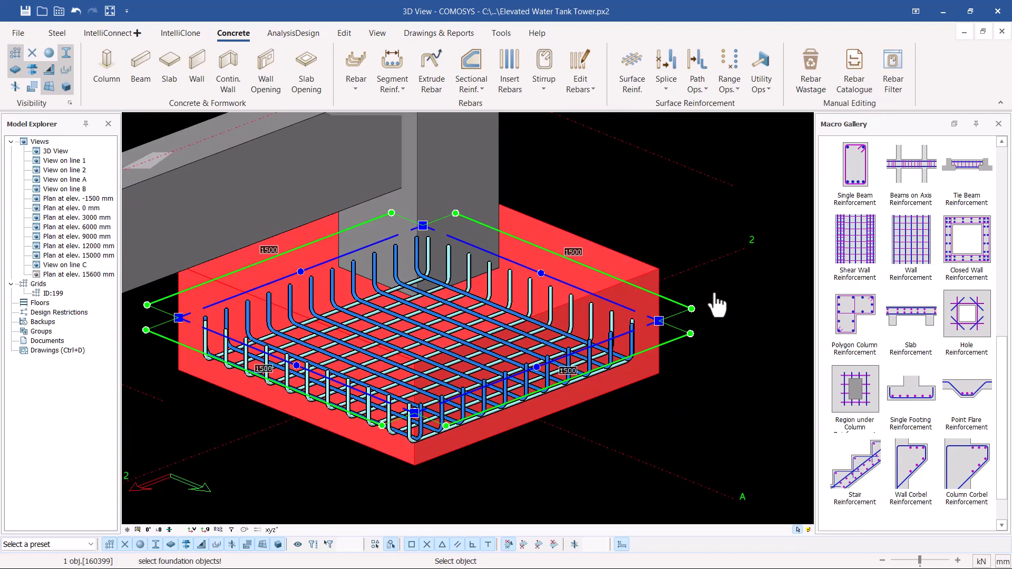
pyautogui.press('Return')
pyautogui.scroll(-5, 718, 305)
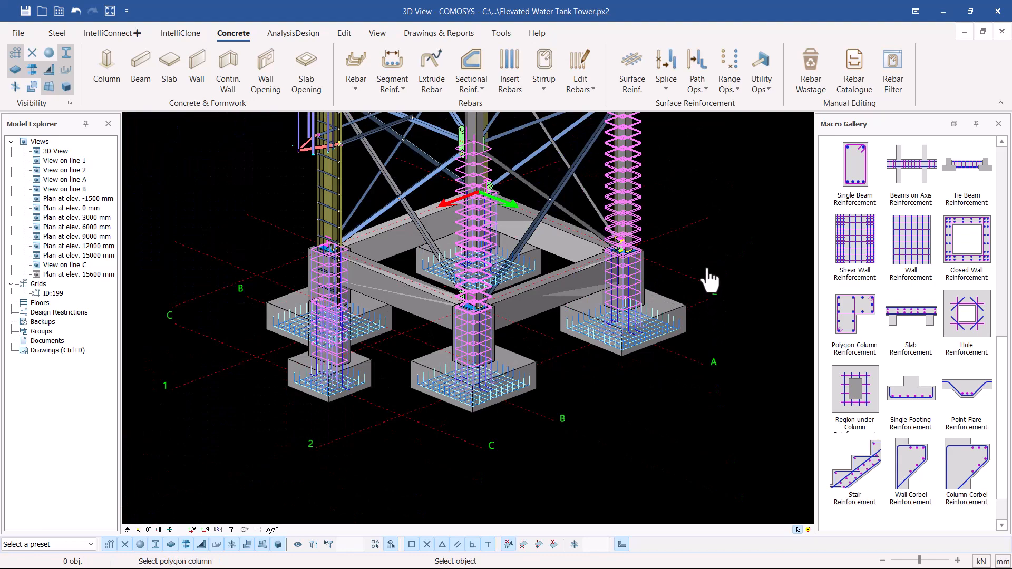
pyautogui.press('Escape')
pyautogui.scroll(-5, 638, 286)
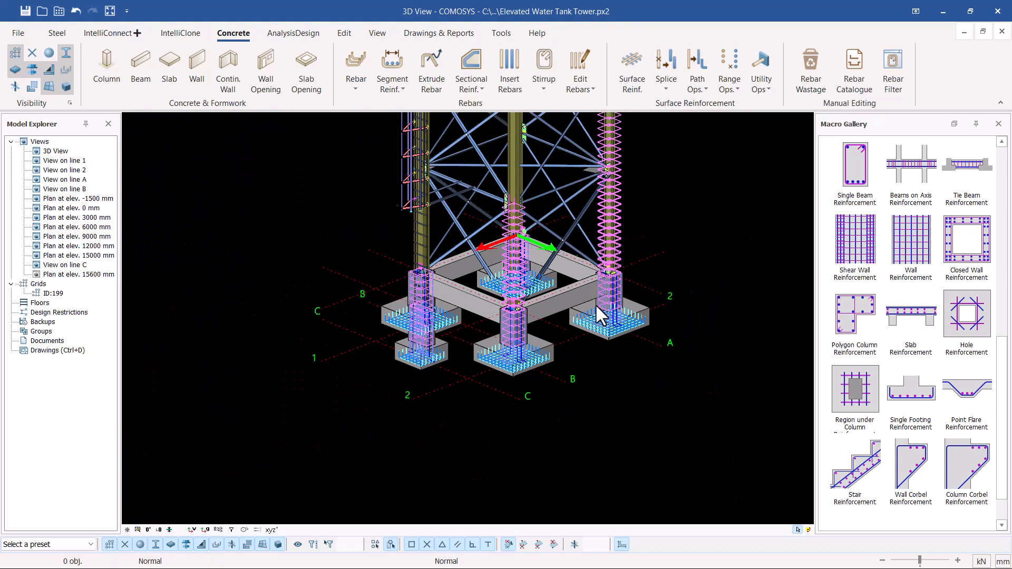
pyautogui.scroll(4, 596, 264)
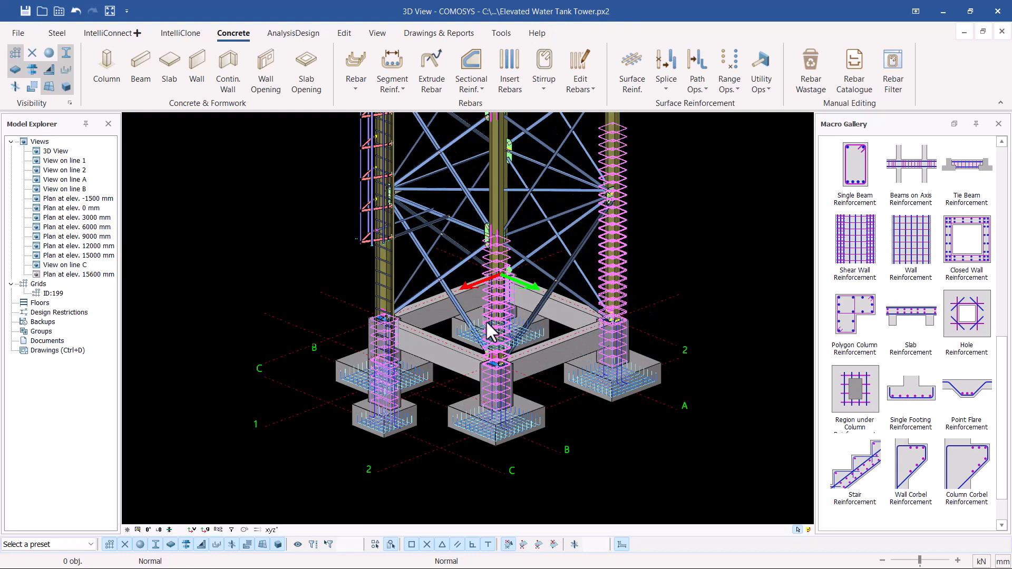
# Examine how high the stirrups run on the columns at grids B-2 and A-2, and inspect one stirrup's properties
pyautogui.scroll(4, 356, 326)
pyautogui.scroll(-3, 390, 316)
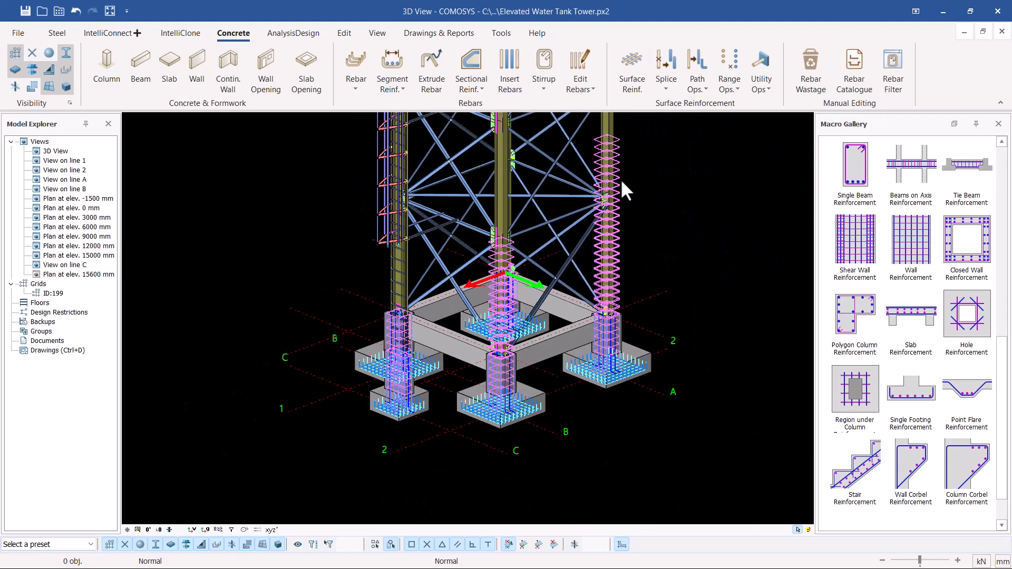
pyautogui.scroll(4, 621, 178)
pyautogui.scroll(-2, 630, 282)
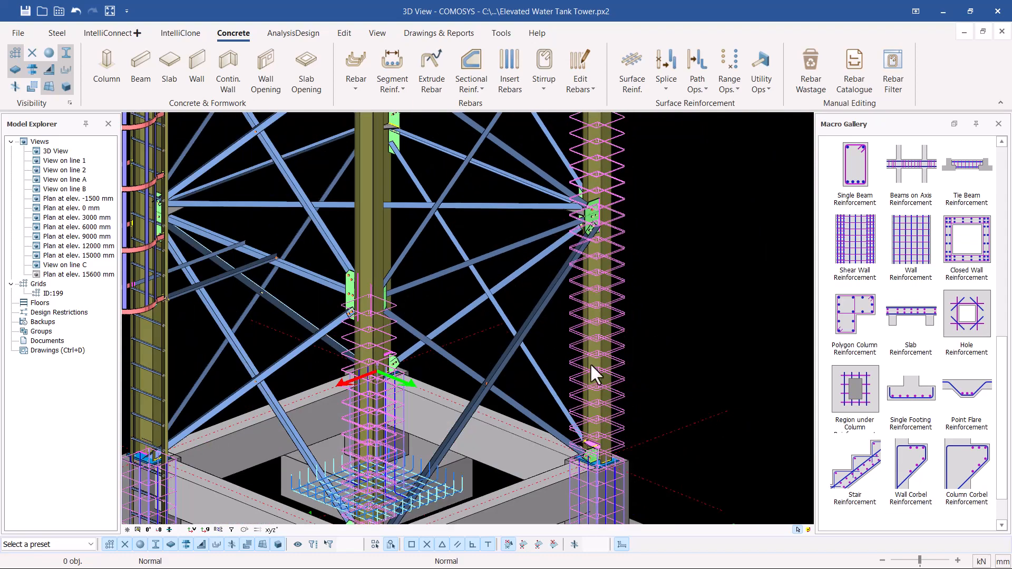
pyautogui.scroll(-2, 592, 367)
pyautogui.scroll(5, 565, 347)
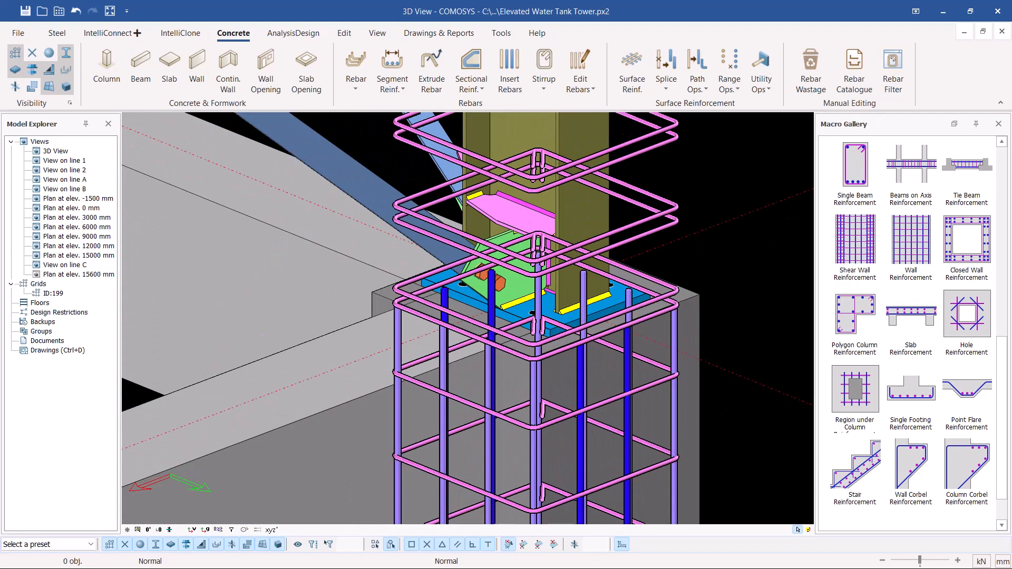
pyautogui.scroll(-5, 640, 256)
pyautogui.scroll(-5, 612, 237)
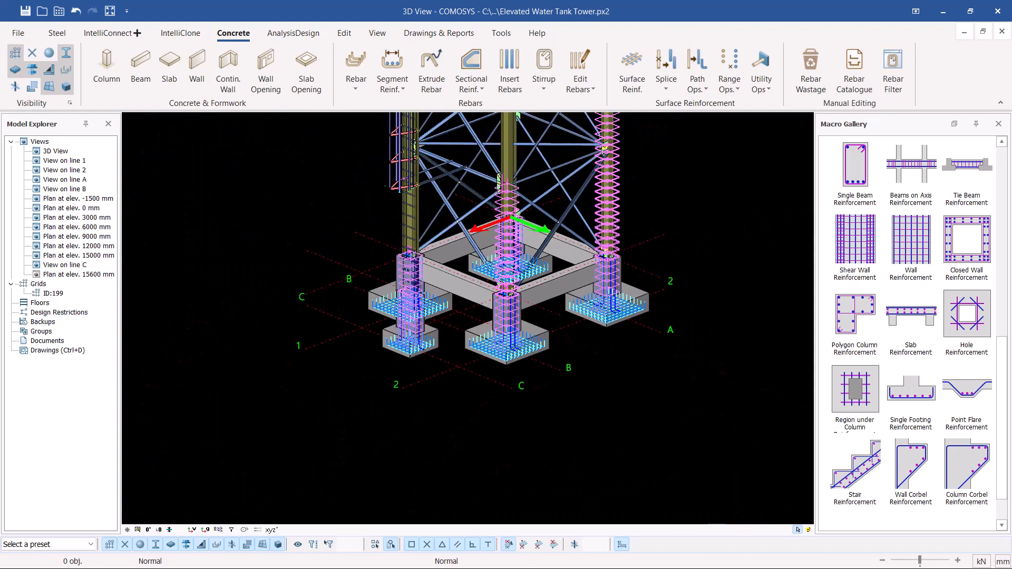
pyautogui.scroll(5, 619, 165)
pyautogui.doubleClick(611, 163)
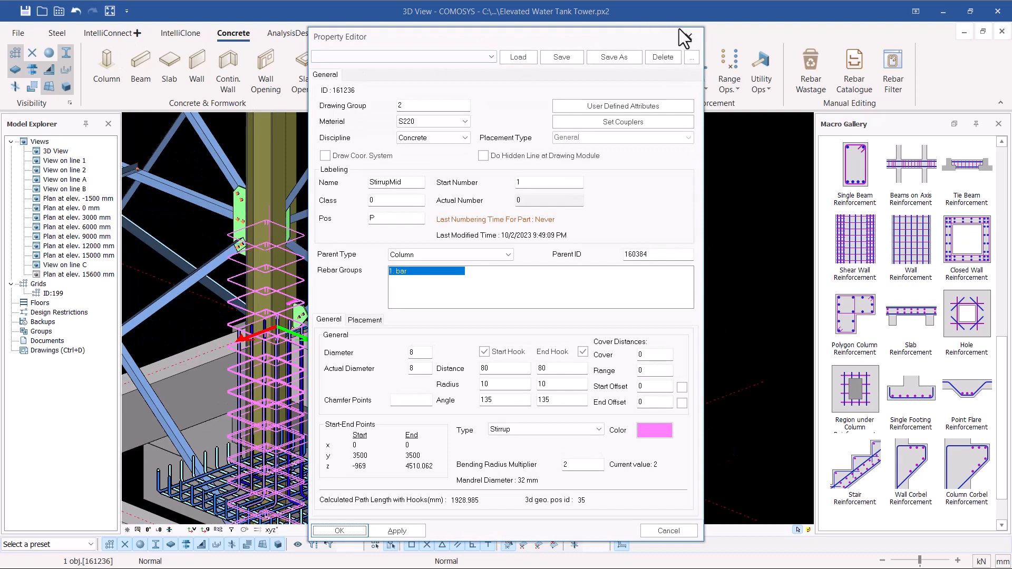
pyautogui.click(686, 37)
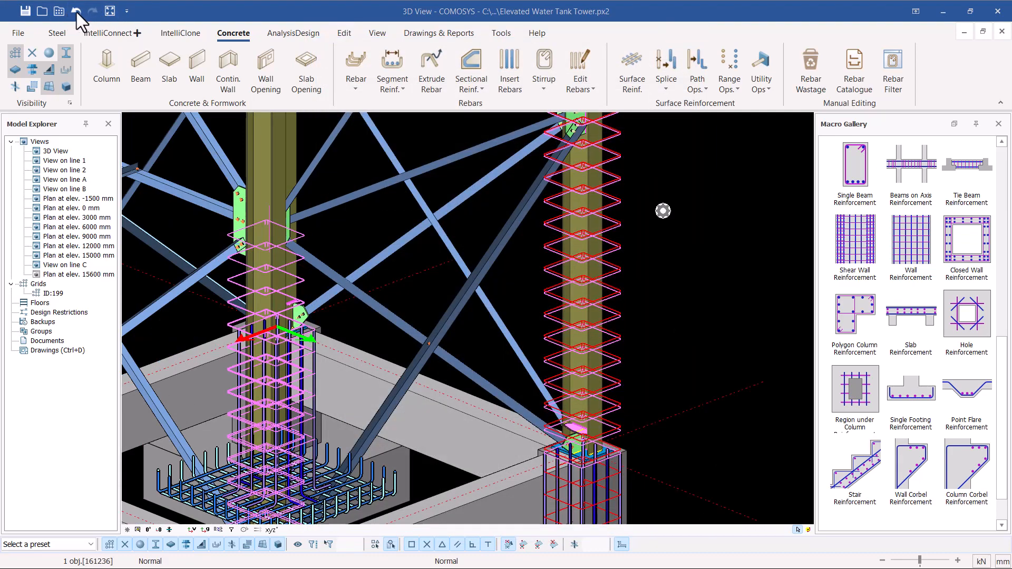
# Undo the macro reinforcement of the columns at grids B-2 and A-2, and dismiss the Preferences folder window
pyautogui.click(77, 11)
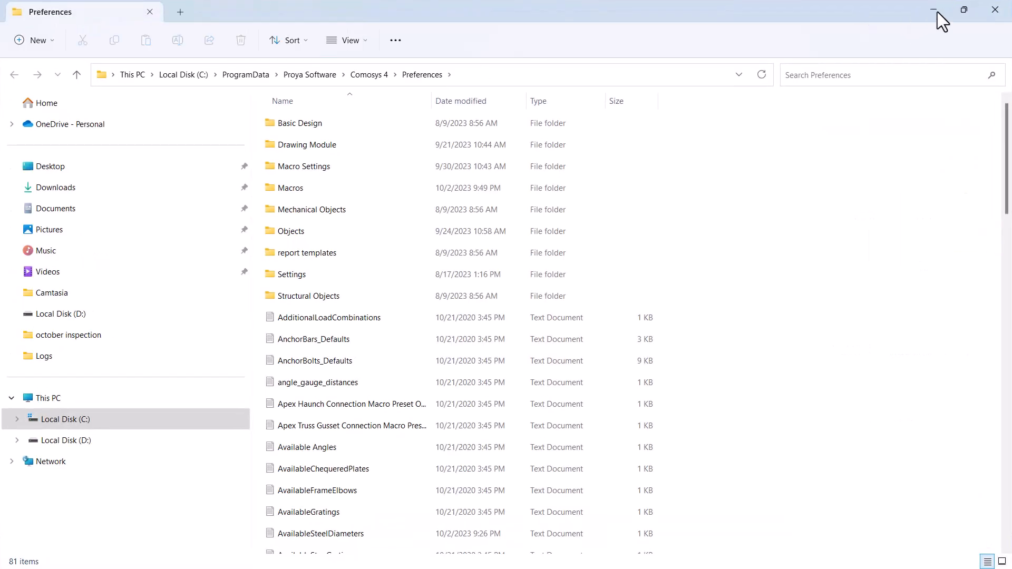
pyautogui.click(994, 9)
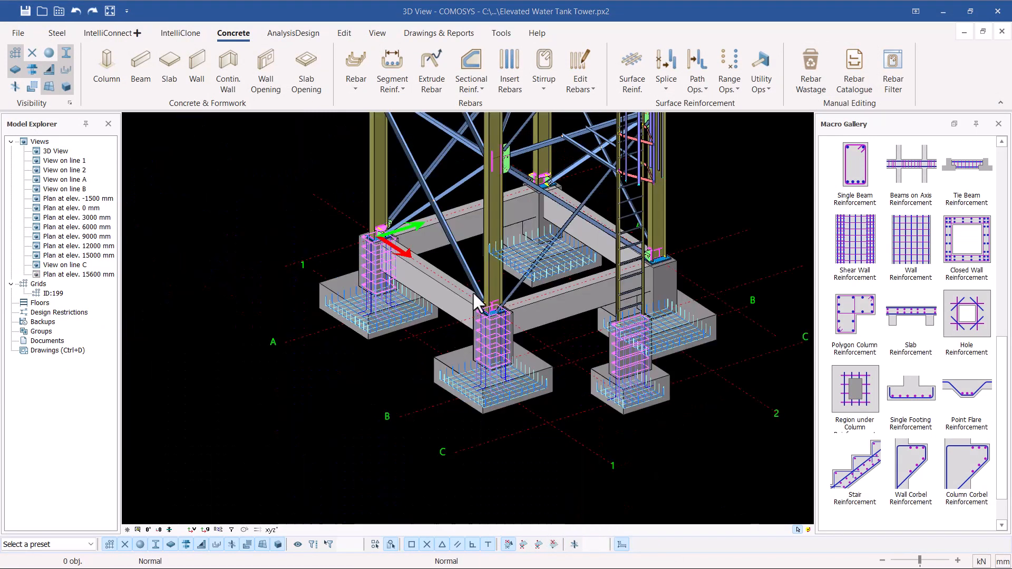
# Select all rebars of the concrete column at grid A-1 from its uppermost stirrup with Select Same Parent Rebars
pyautogui.scroll(6, 307, 238)
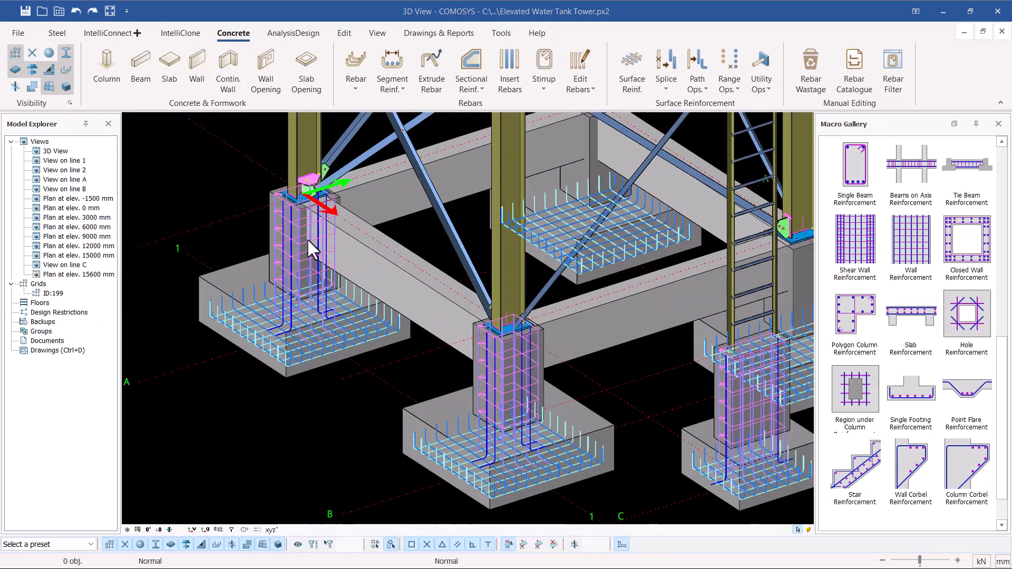
pyautogui.scroll(-5, 362, 212)
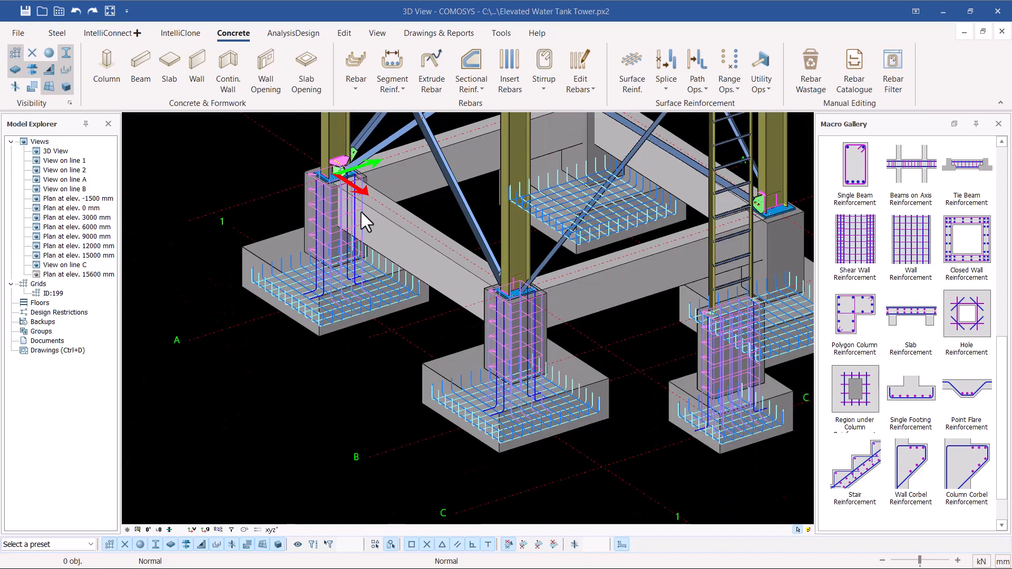
pyautogui.scroll(7, 524, 296)
pyautogui.scroll(-6, 468, 287)
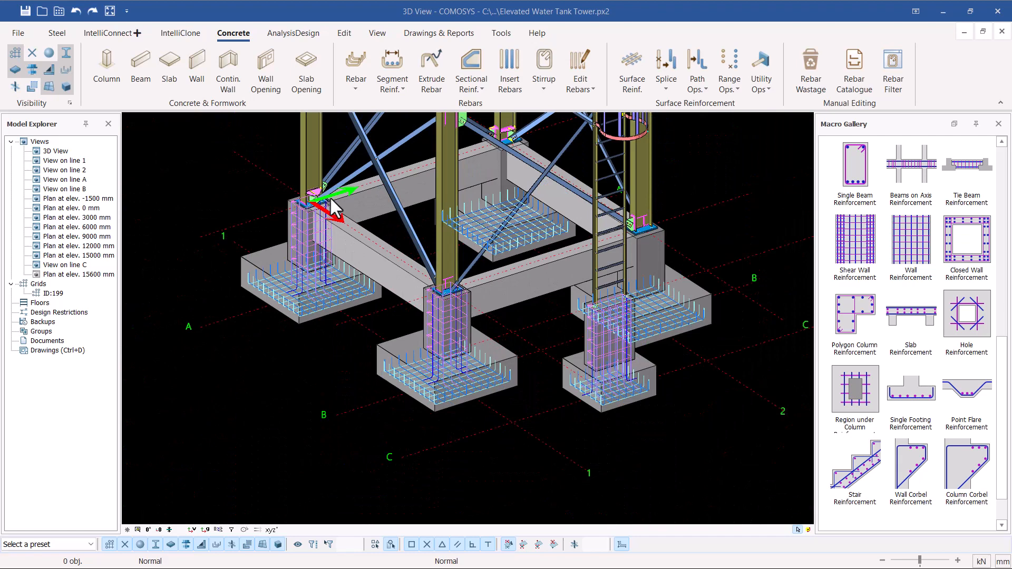
pyautogui.scroll(6, 327, 205)
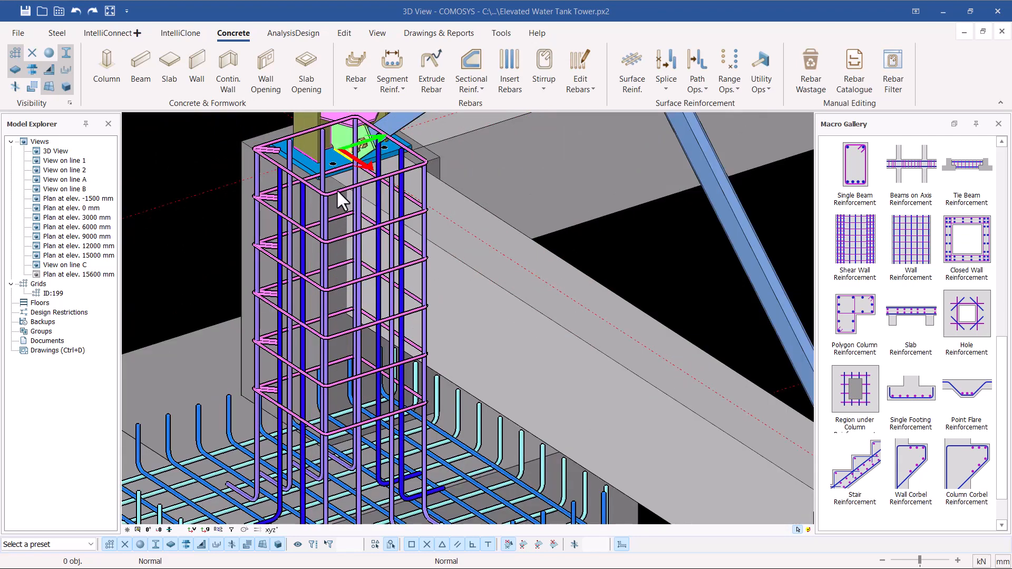
pyautogui.scroll(-1, 329, 259)
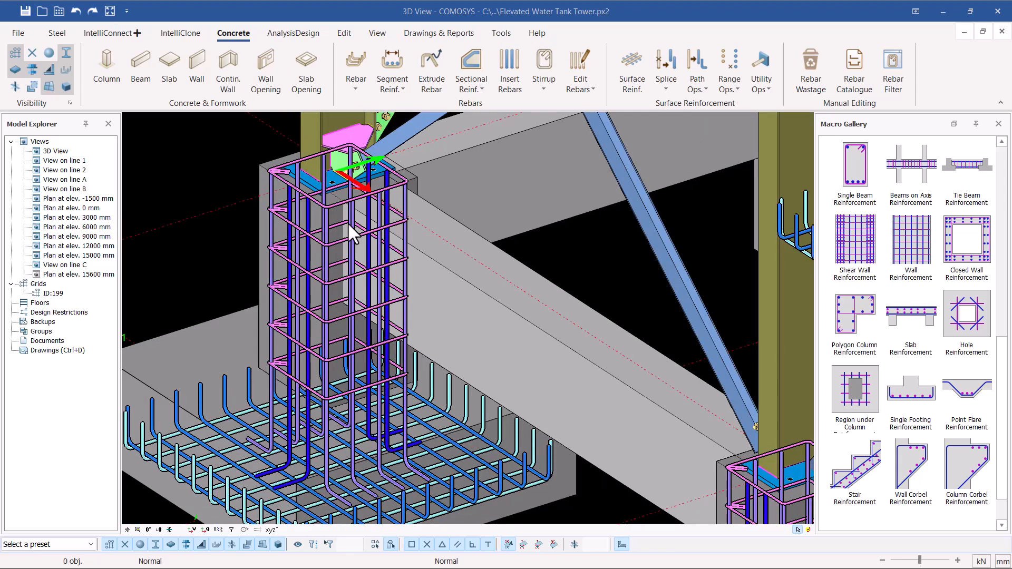
pyautogui.scroll(2, 333, 212)
pyautogui.click(335, 204)
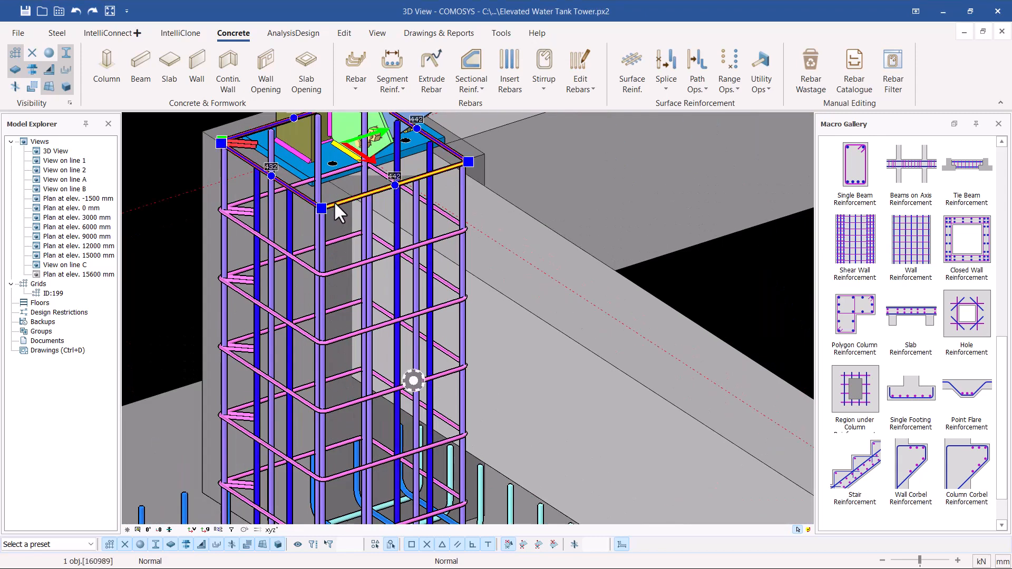
pyautogui.rightClick(335, 203)
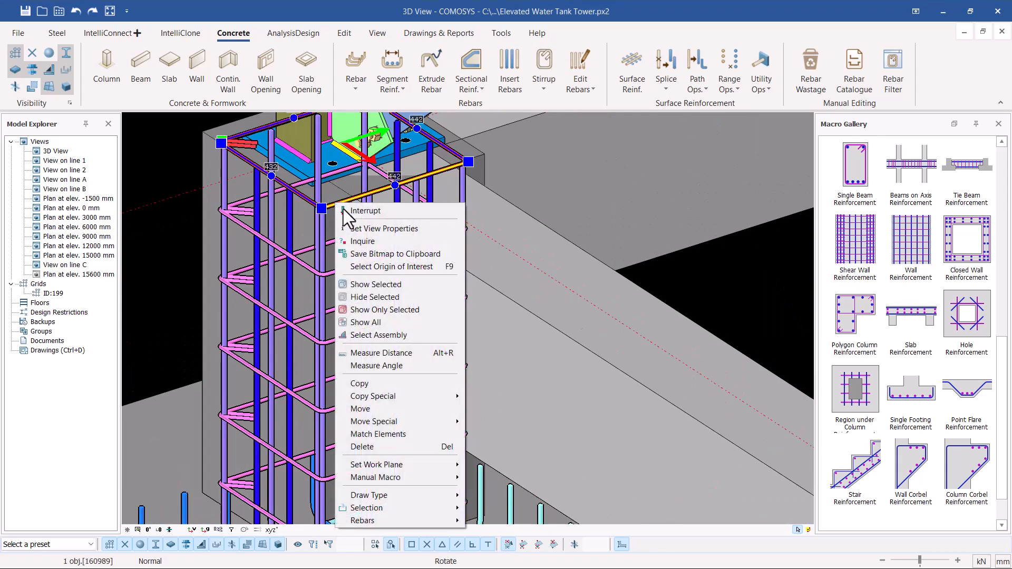
pyautogui.moveTo(399, 519)
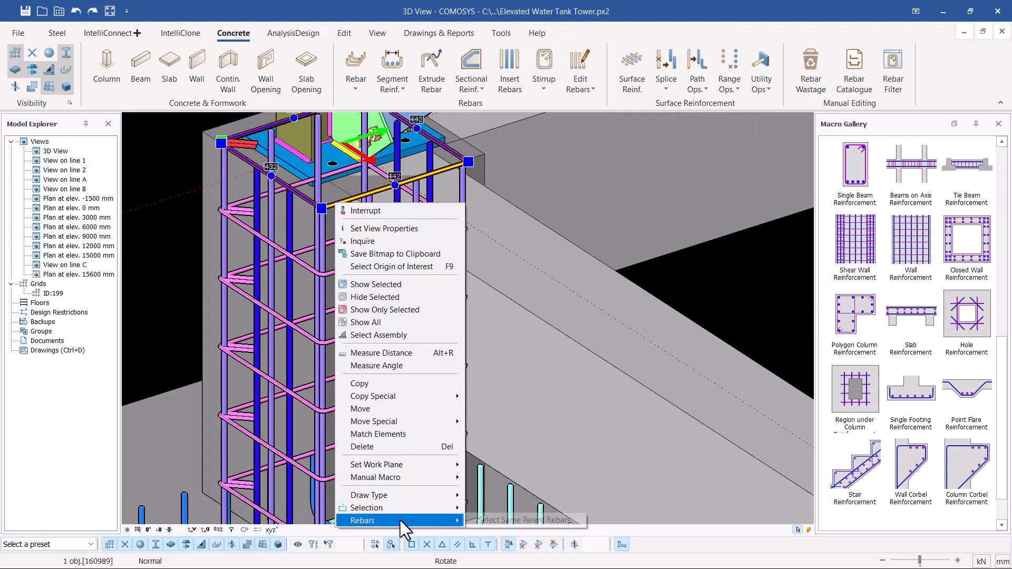
pyautogui.click(496, 520)
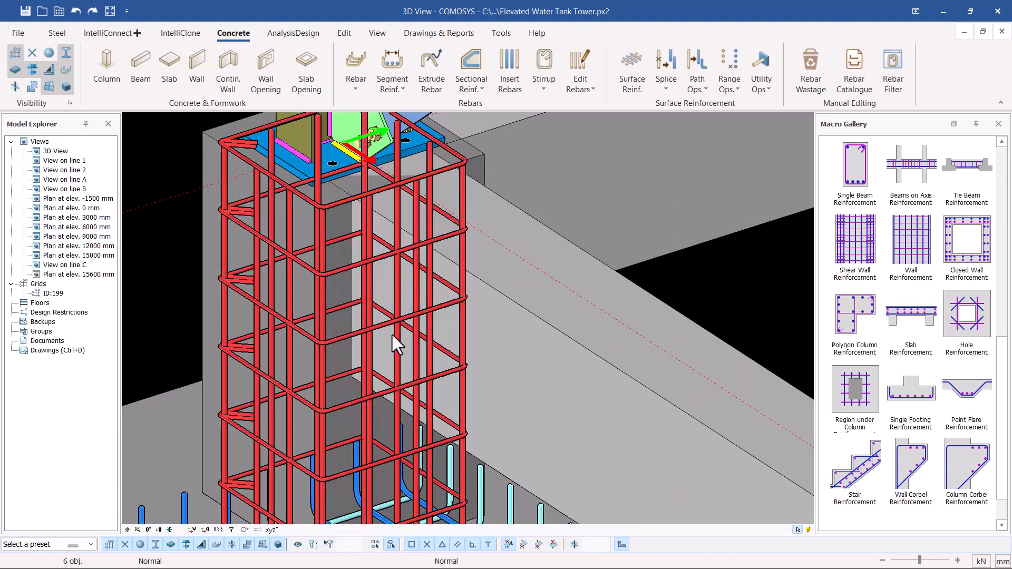
# Copy the selected column rebars from the lower corner of the A-1 footing to the matching corner of the A-2 footing
pyautogui.scroll(-5, 338, 229)
pyautogui.rightClick(200, 172)
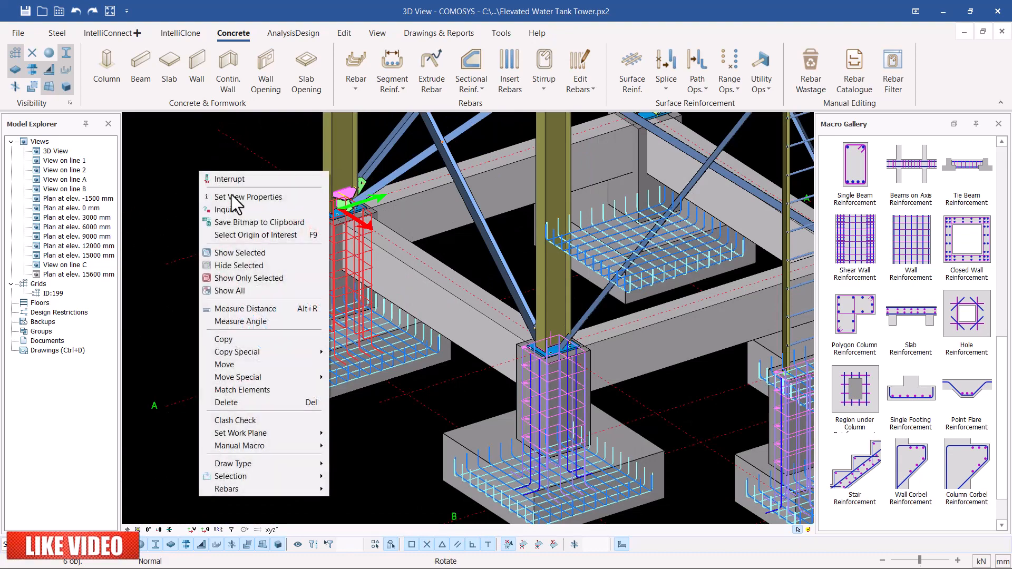
pyautogui.click(232, 342)
pyautogui.scroll(5, 314, 413)
pyautogui.scroll(2, 262, 390)
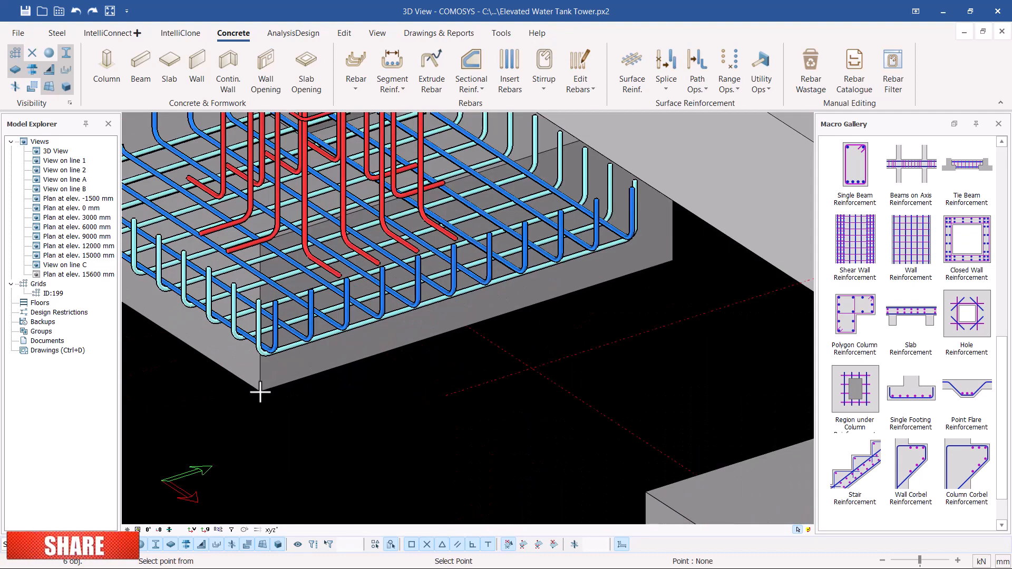
pyautogui.click(260, 392)
pyautogui.scroll(-5, 242, 398)
pyautogui.scroll(5, 507, 296)
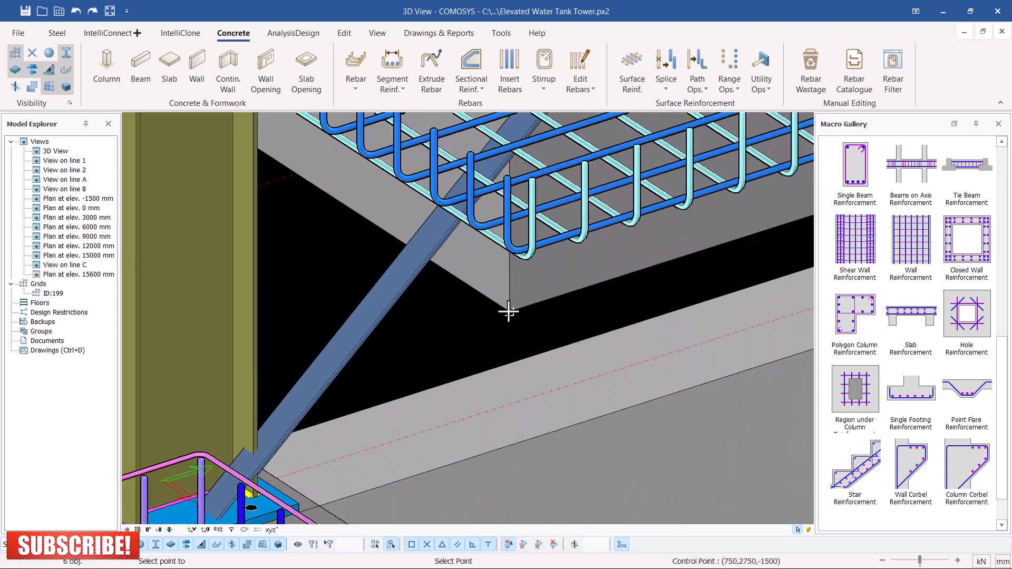
# Examine the copied rebars at grid A-2 and the reinforcement of the other columns, and end the Copy command
pyautogui.scroll(-3, 507, 311)
pyautogui.scroll(-4, 522, 211)
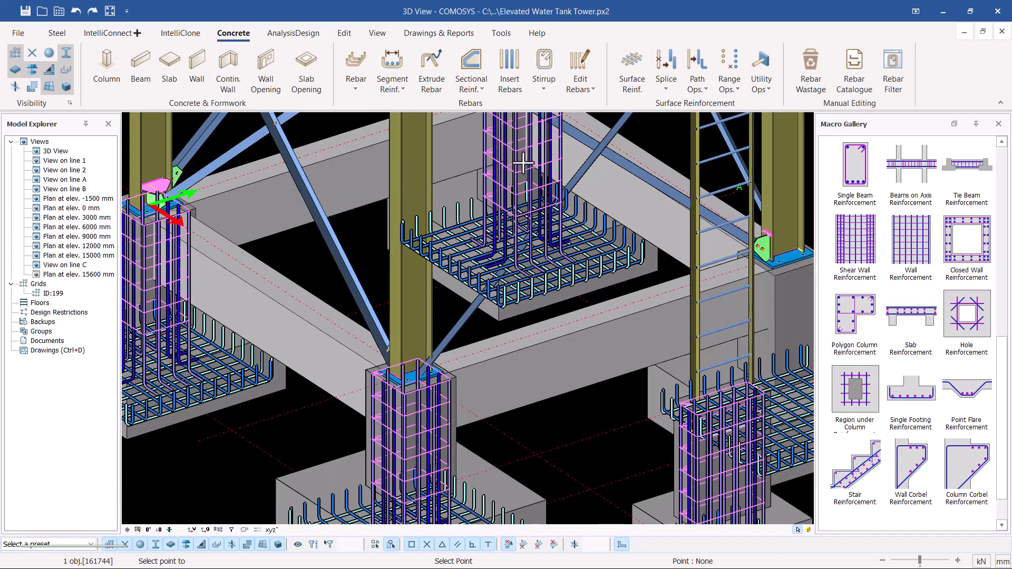
pyautogui.scroll(3, 533, 167)
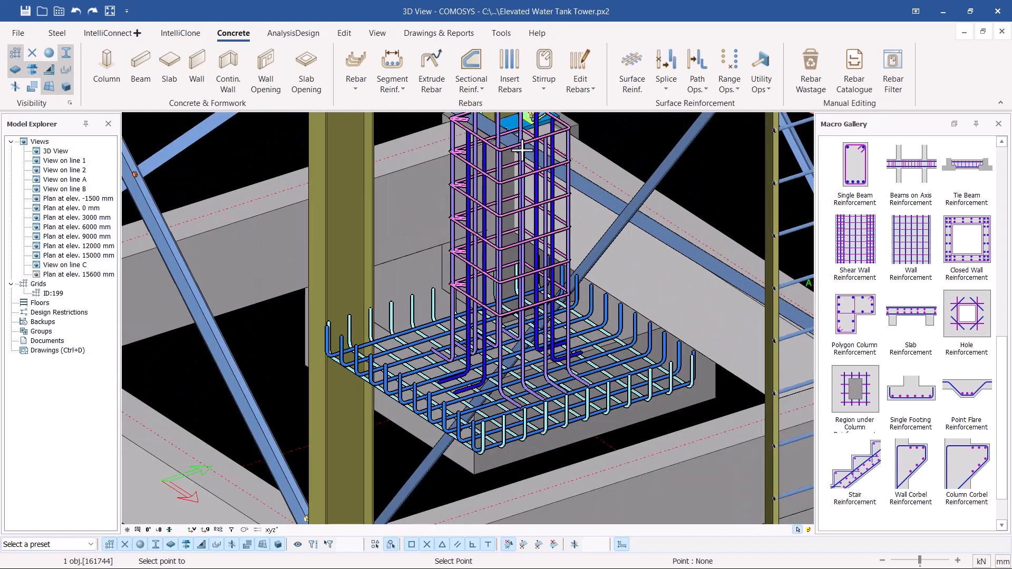
pyautogui.scroll(-3, 655, 282)
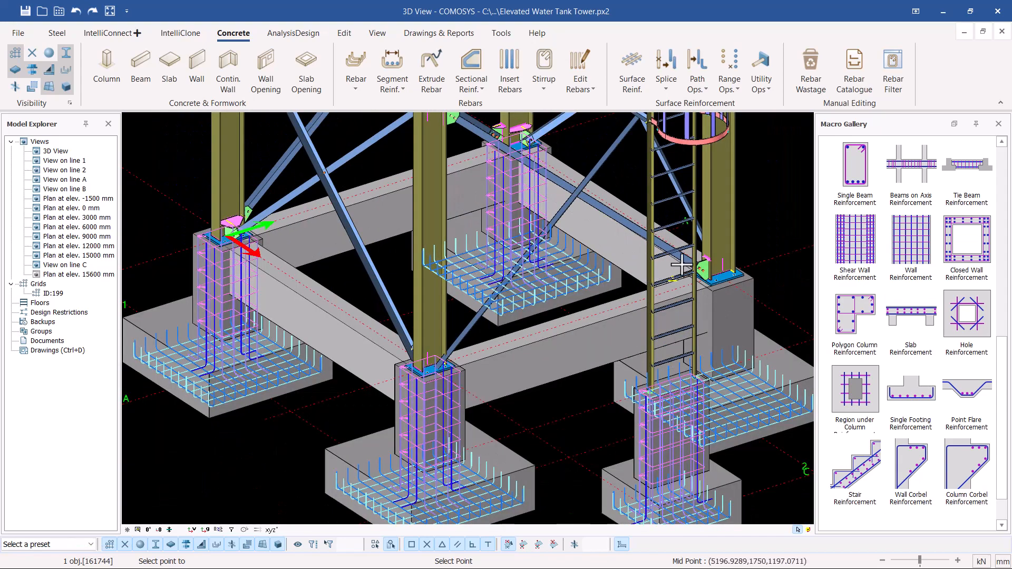
pyautogui.scroll(4, 195, 301)
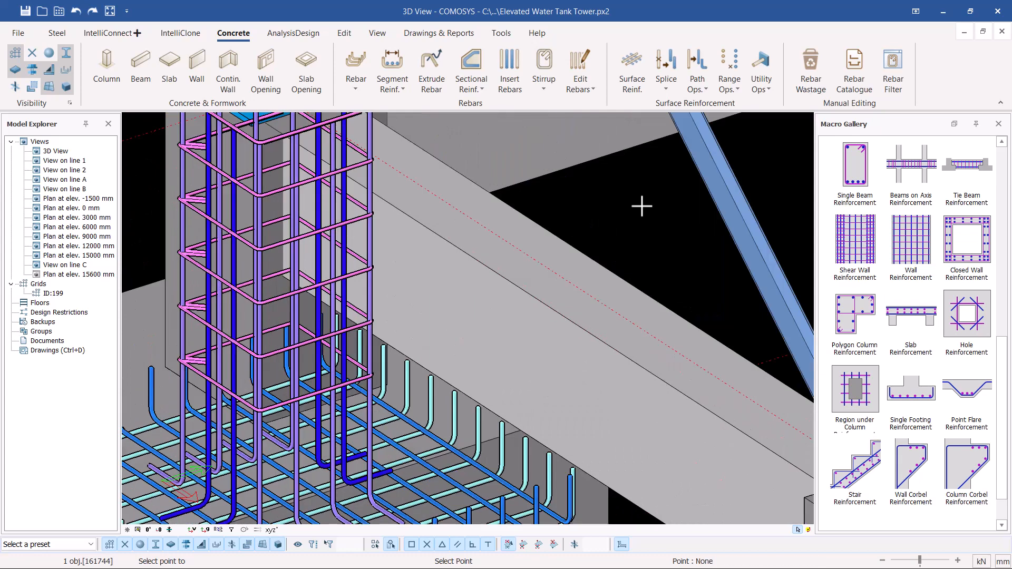
pyautogui.scroll(-2, 536, 206)
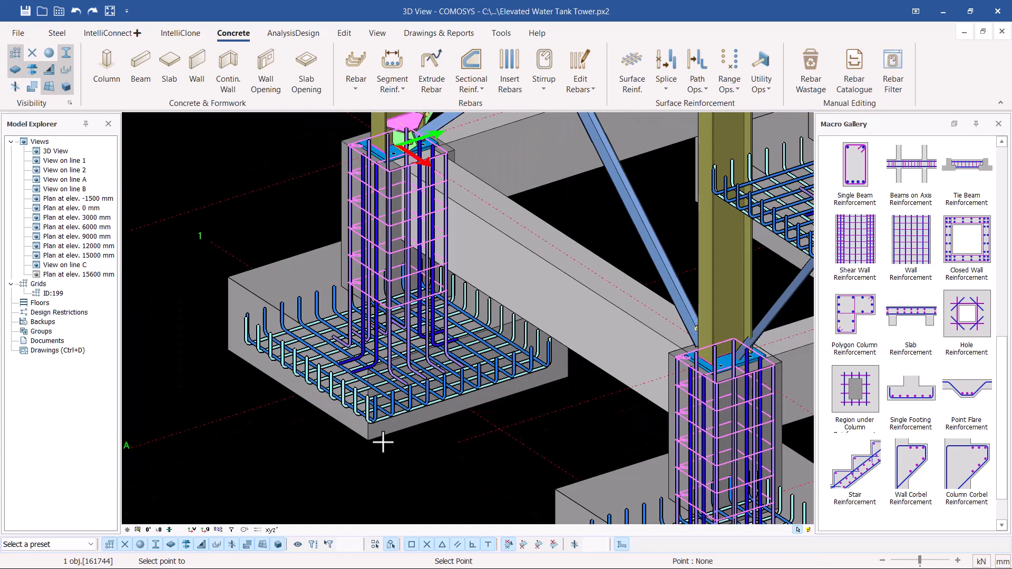
pyautogui.scroll(-3, 654, 321)
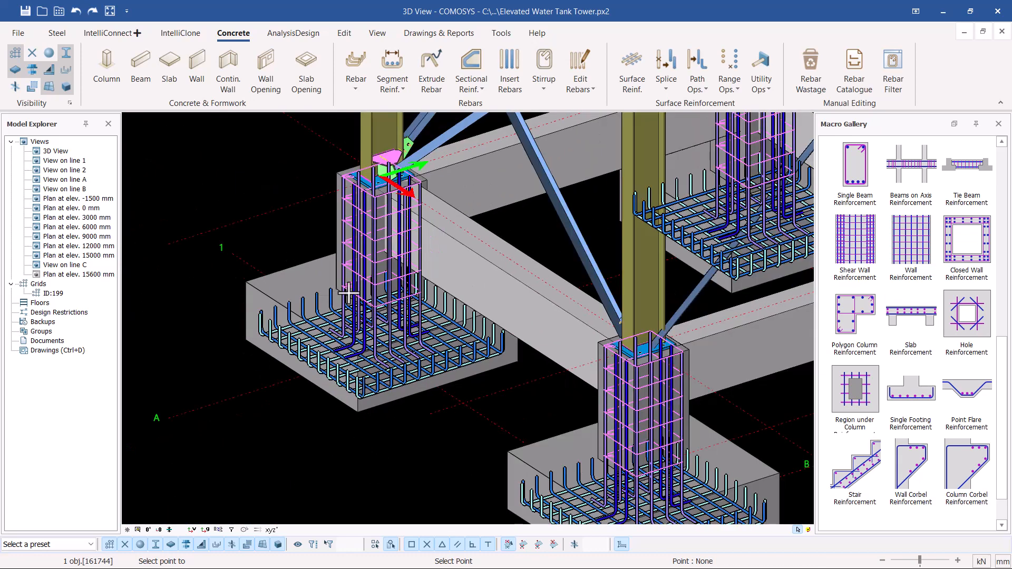
pyautogui.scroll(-2, 615, 358)
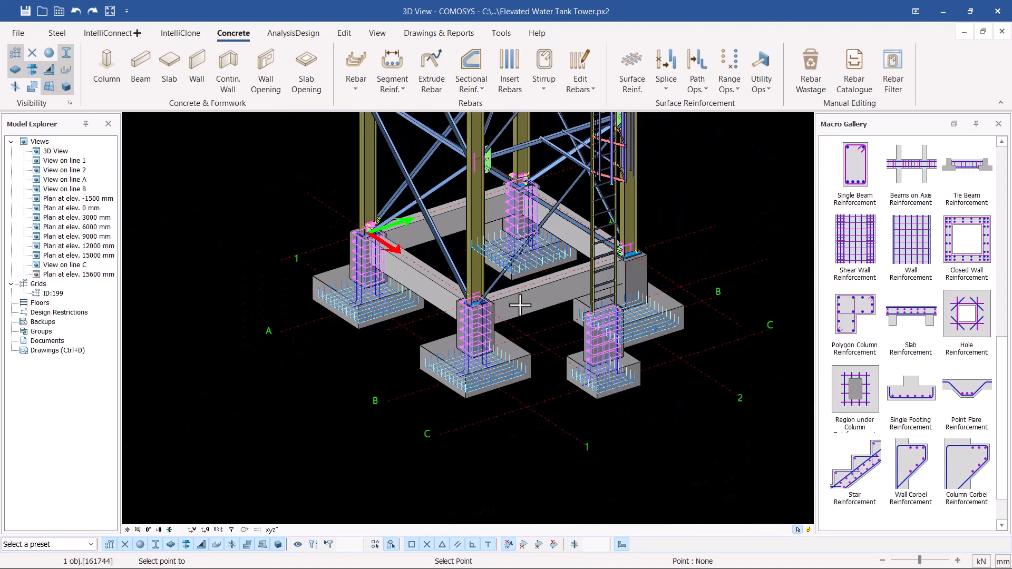
pyautogui.scroll(6, 611, 361)
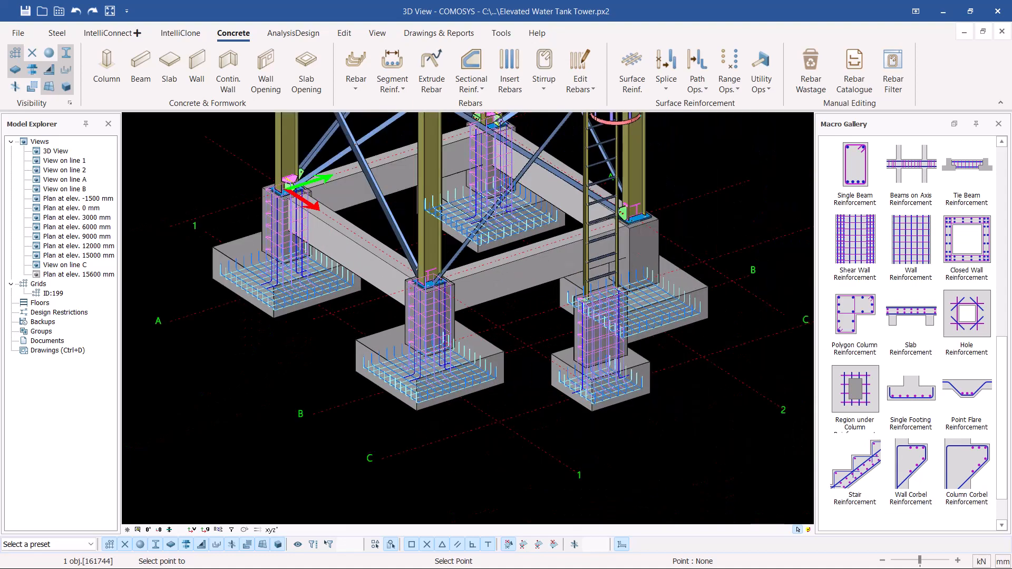
pyautogui.scroll(-2, 601, 339)
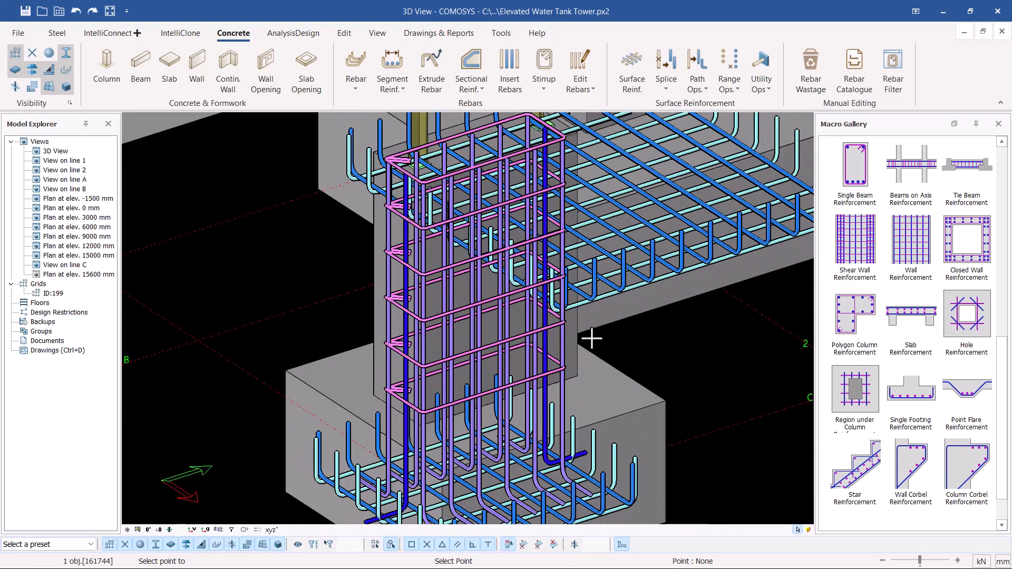
pyautogui.scroll(-2, 566, 357)
pyautogui.press('Escape')
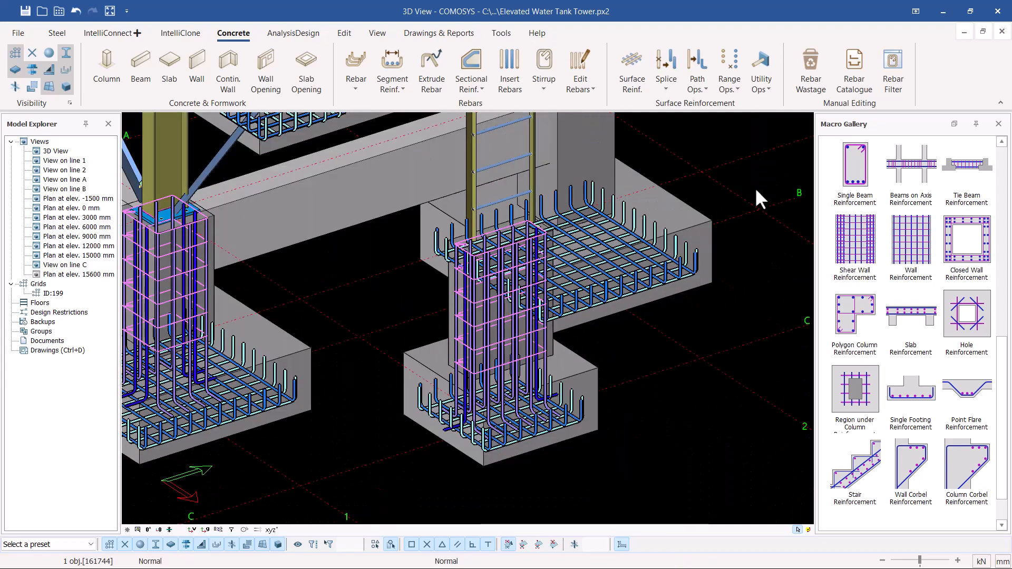
# Select all rebars of the concrete column at grid A-2 from its uppermost stirrup with Select Same Parent Rebars
pyautogui.moveTo(552, 322); pyautogui.dragTo(475, 327, button='middle')
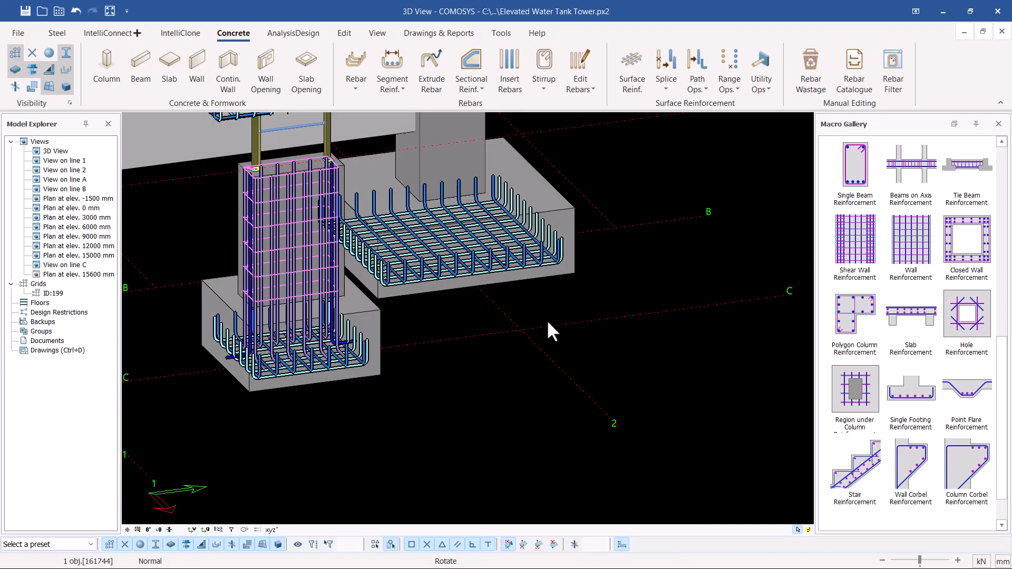
pyautogui.scroll(-2, 548, 331)
pyautogui.moveTo(548, 331); pyautogui.dragTo(540, 311, button='middle')
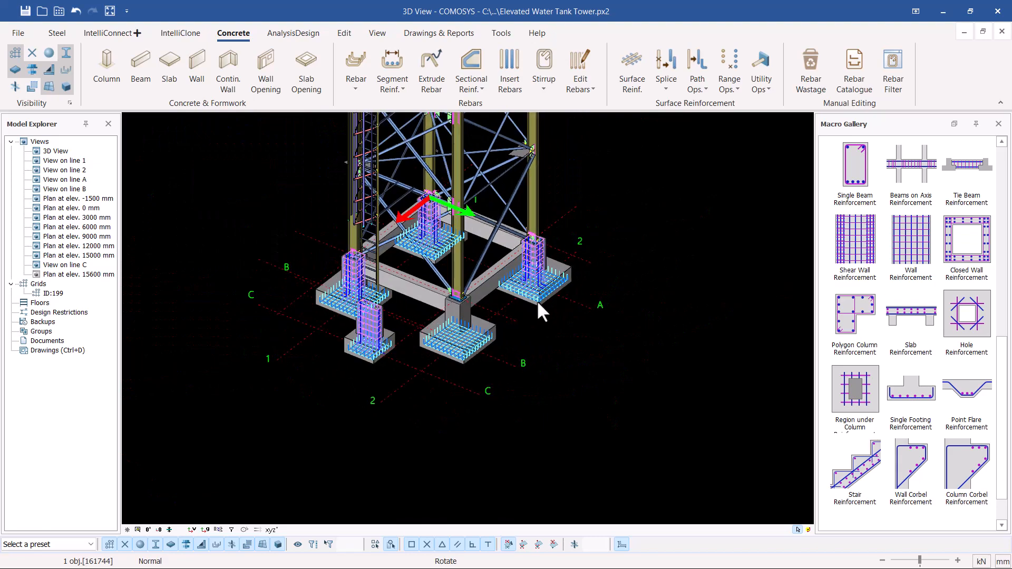
pyautogui.scroll(6, 537, 299)
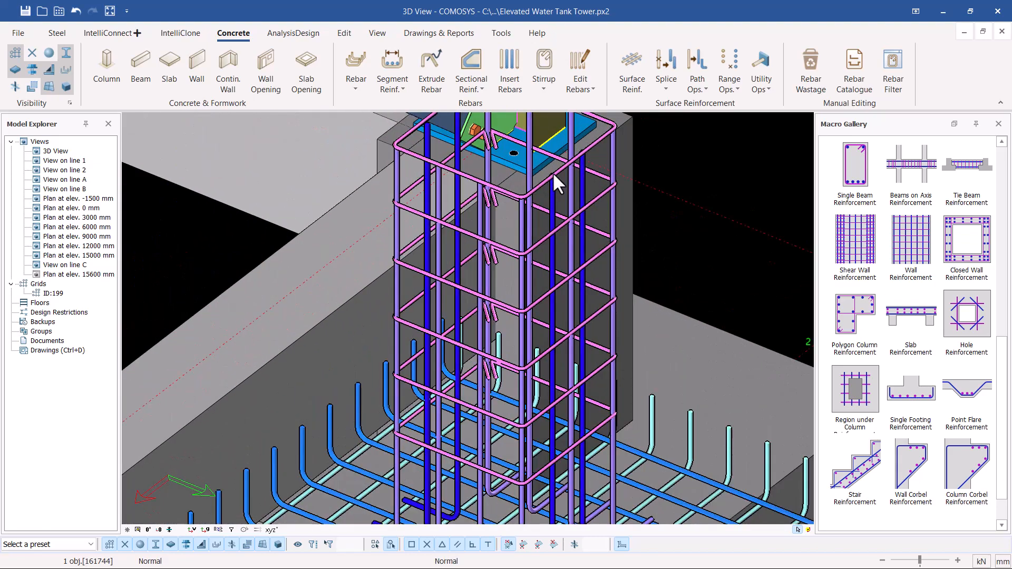
pyautogui.click(560, 170)
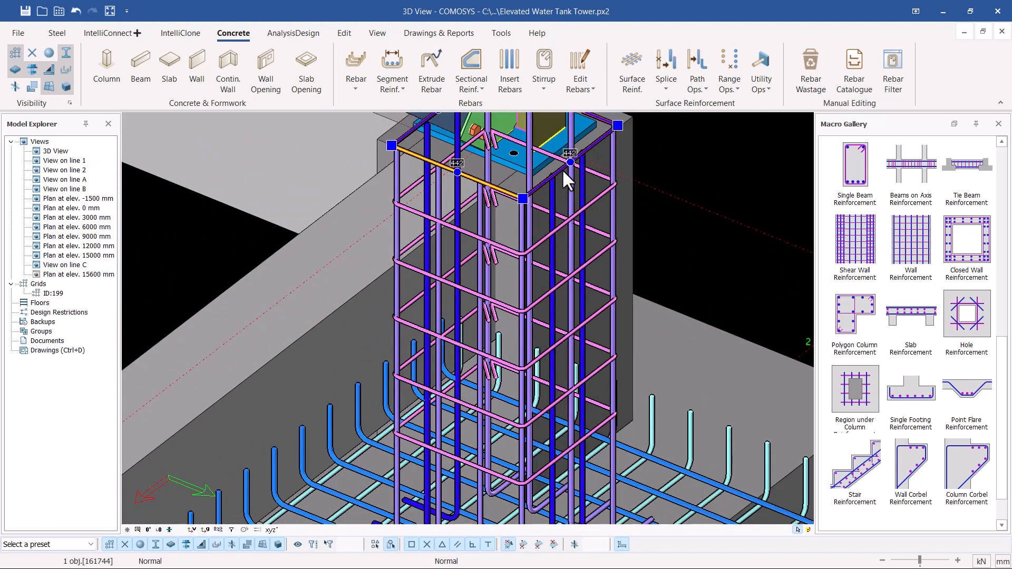
pyautogui.rightClick(693, 156)
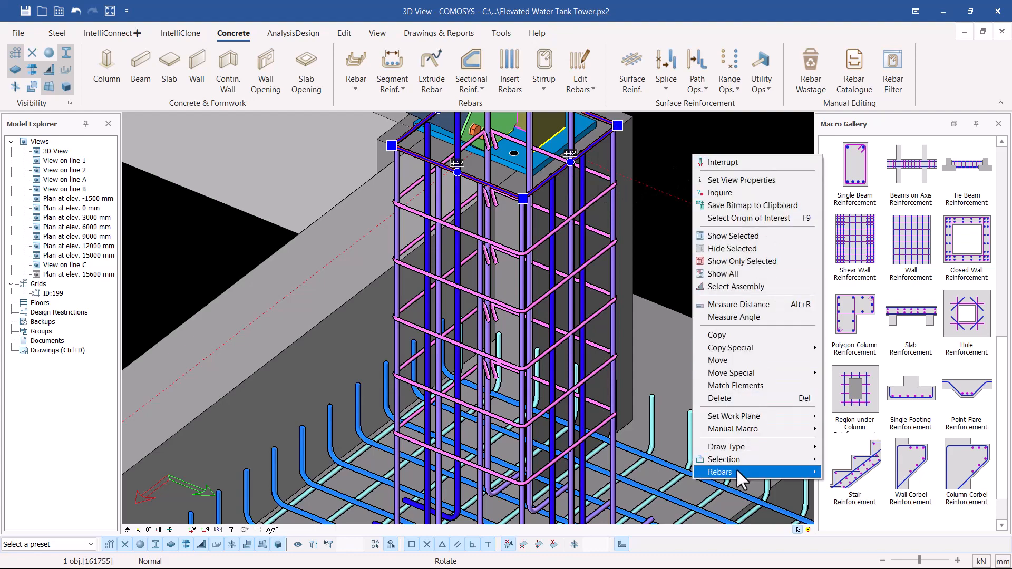
pyautogui.moveTo(735, 468)
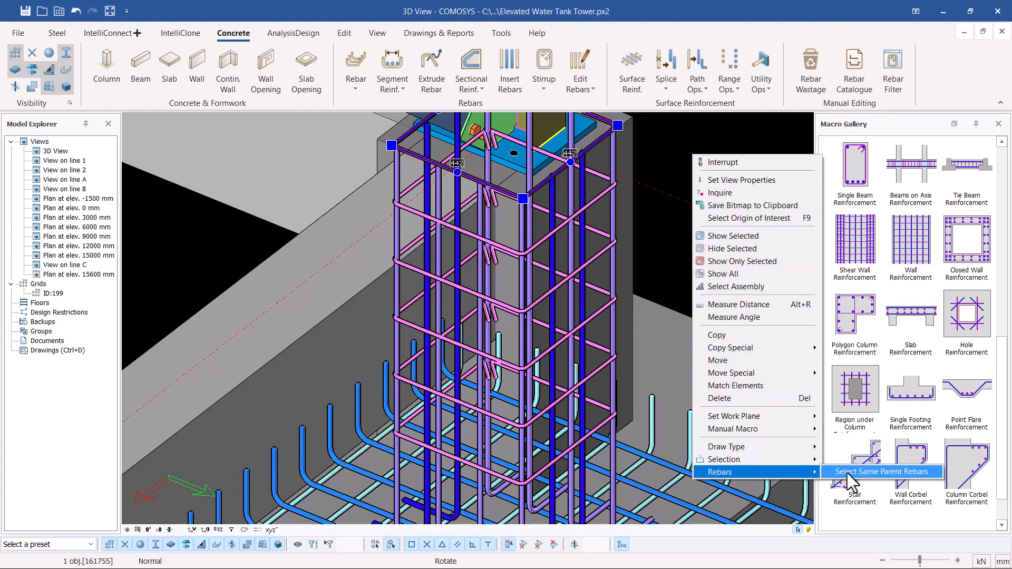
pyautogui.click(875, 472)
pyautogui.scroll(-5, 530, 211)
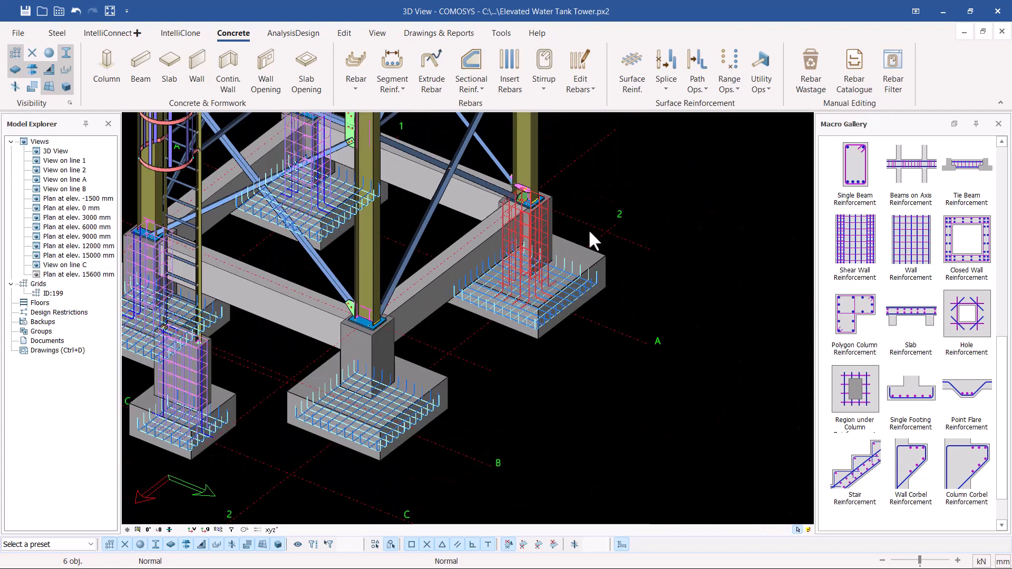
# Copy the selected column rebars from the lower corner of the A-2 footing to the matching corner of the B-2 footing, and end the Copy command
pyautogui.scroll(5, 519, 218)
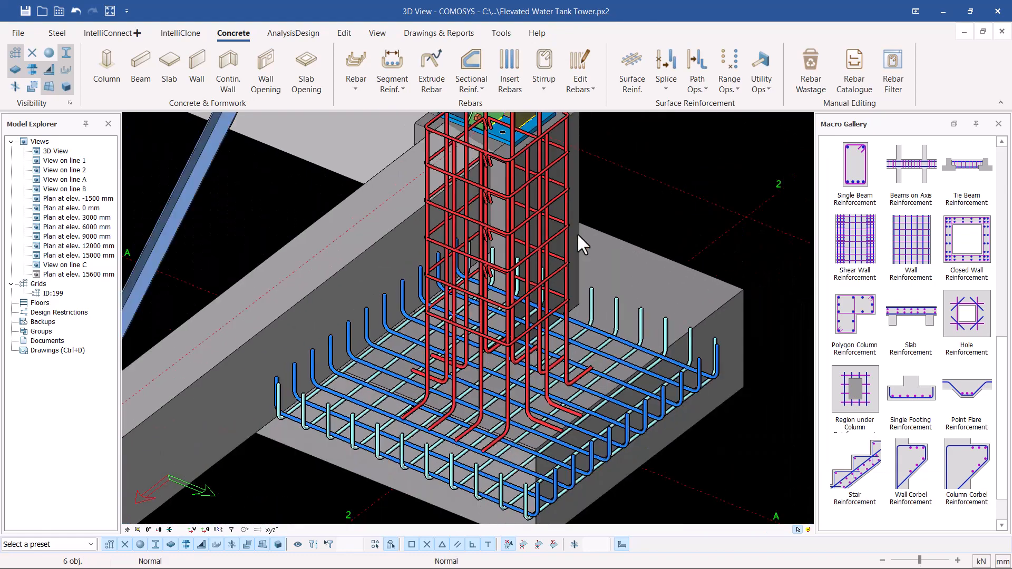
pyautogui.rightClick(694, 148)
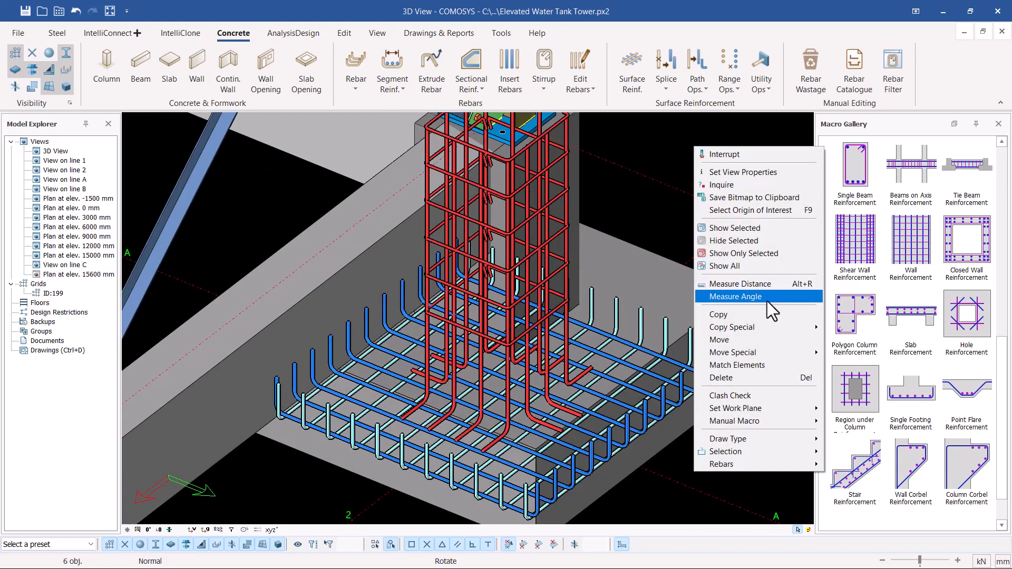
pyautogui.click(728, 318)
pyautogui.scroll(-3, 521, 227)
pyautogui.scroll(5, 536, 445)
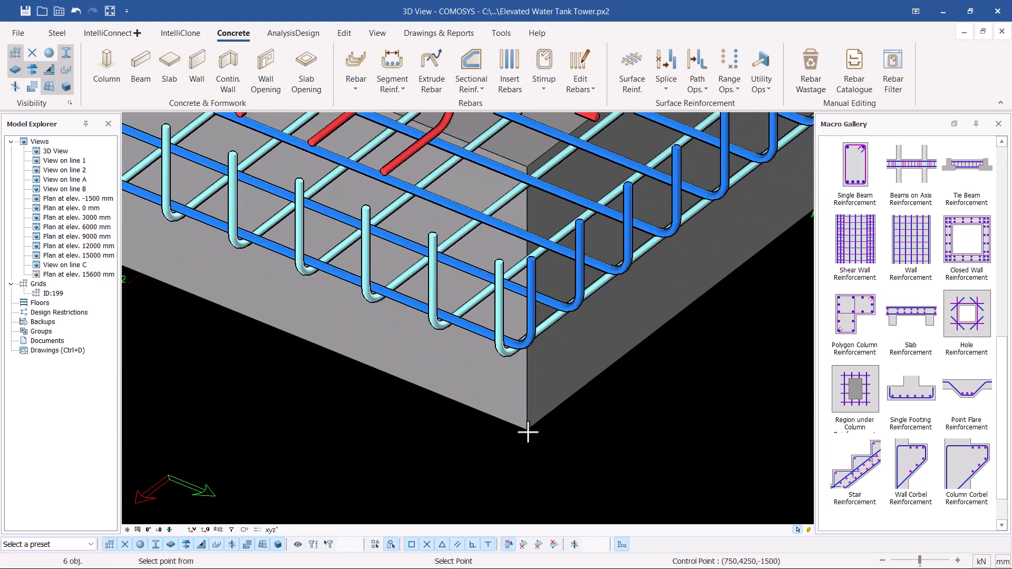
pyautogui.click(528, 432)
pyautogui.scroll(-5, 532, 390)
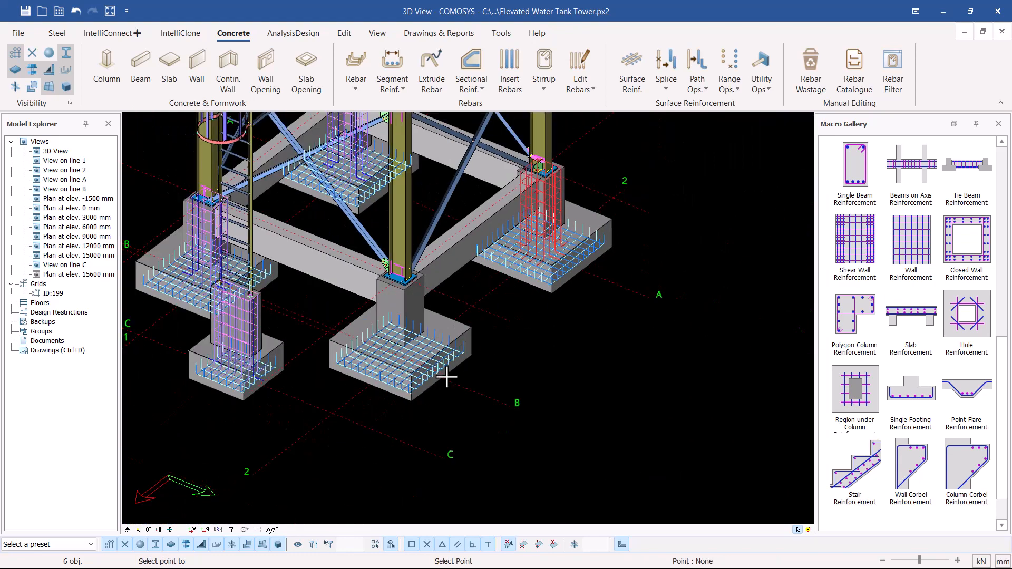
pyautogui.scroll(4, 423, 404)
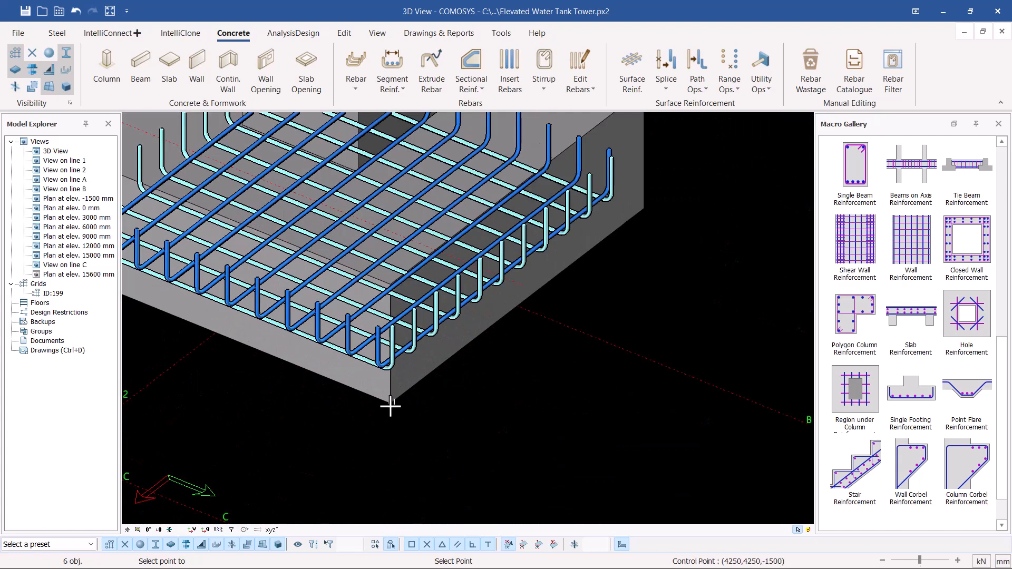
pyautogui.scroll(-5, 394, 411)
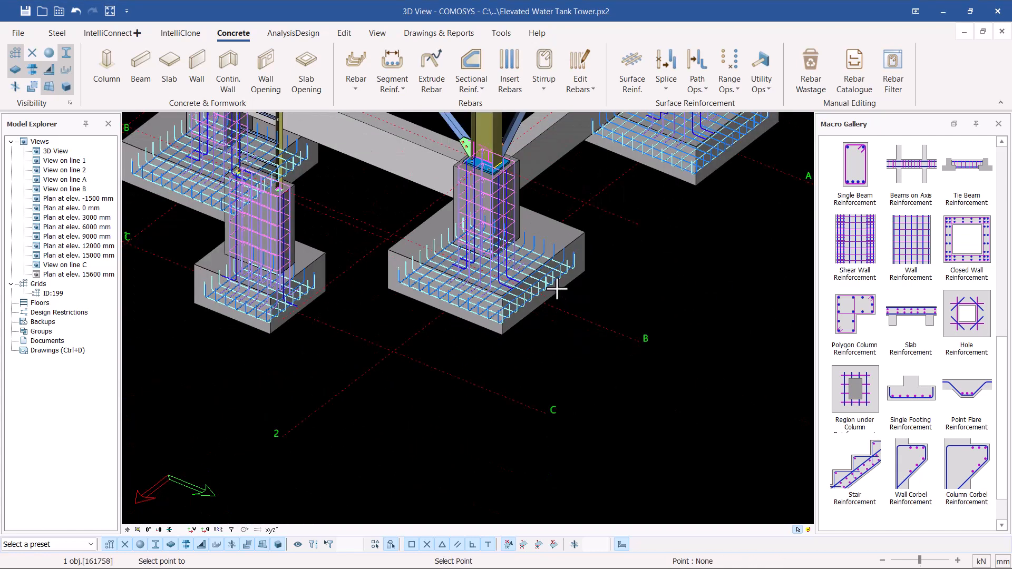
pyautogui.press('Escape')
# Reinforce the concrete beam on grid line 1 between columns A-1 and B-1 with the Beams on Axis Reinforcement macro
pyautogui.scroll(-4, 617, 234)
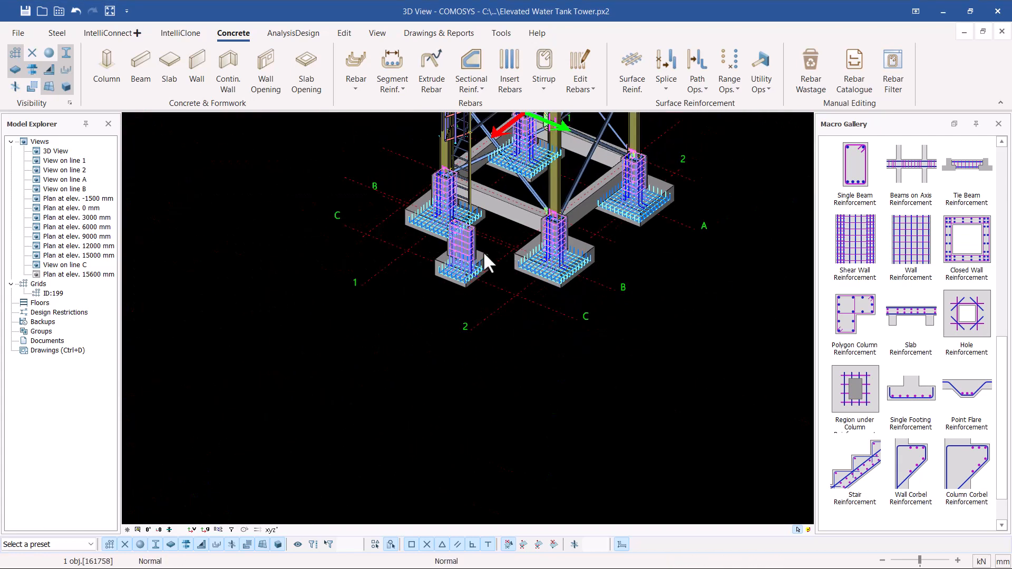
pyautogui.keyDown('ctrl'); pyautogui.moveTo(483, 251); pyautogui.dragTo(532, 253, button='middle'); pyautogui.keyUp('ctrl')
pyautogui.scroll(5, 570, 260)
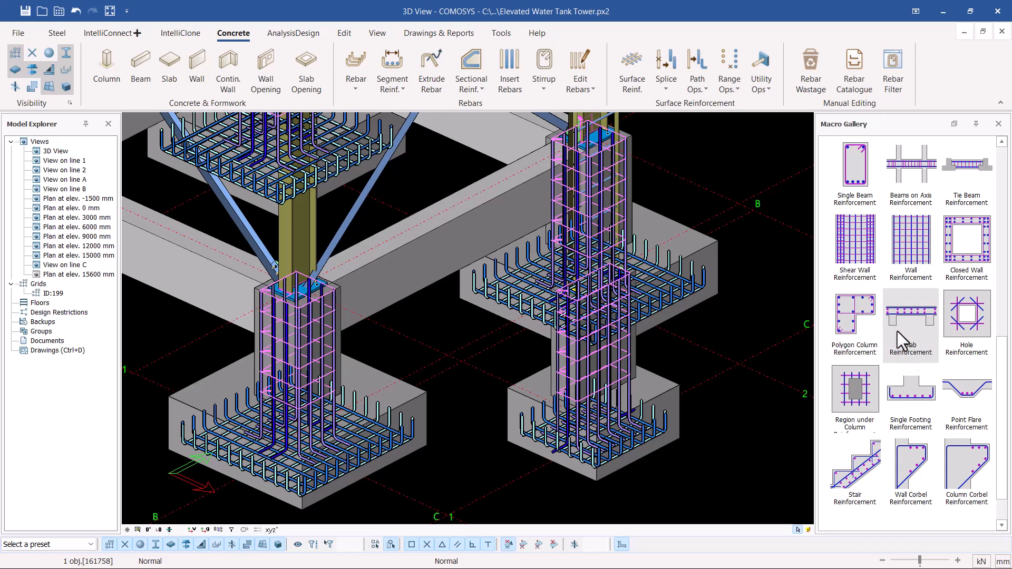
pyautogui.scroll(1, 897, 331)
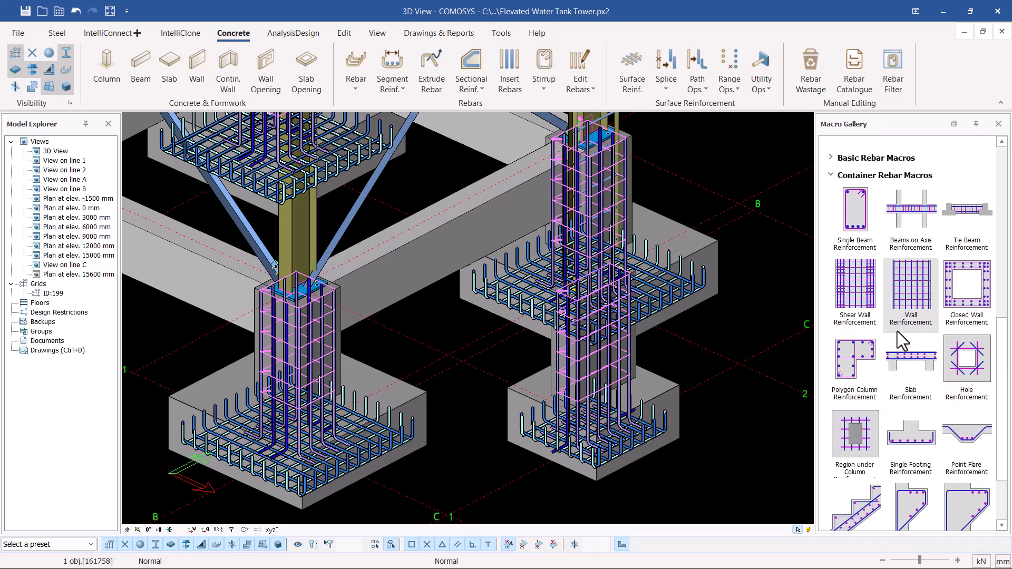
pyautogui.click(913, 224)
pyautogui.scroll(3, 420, 268)
pyautogui.scroll(2, 420, 268)
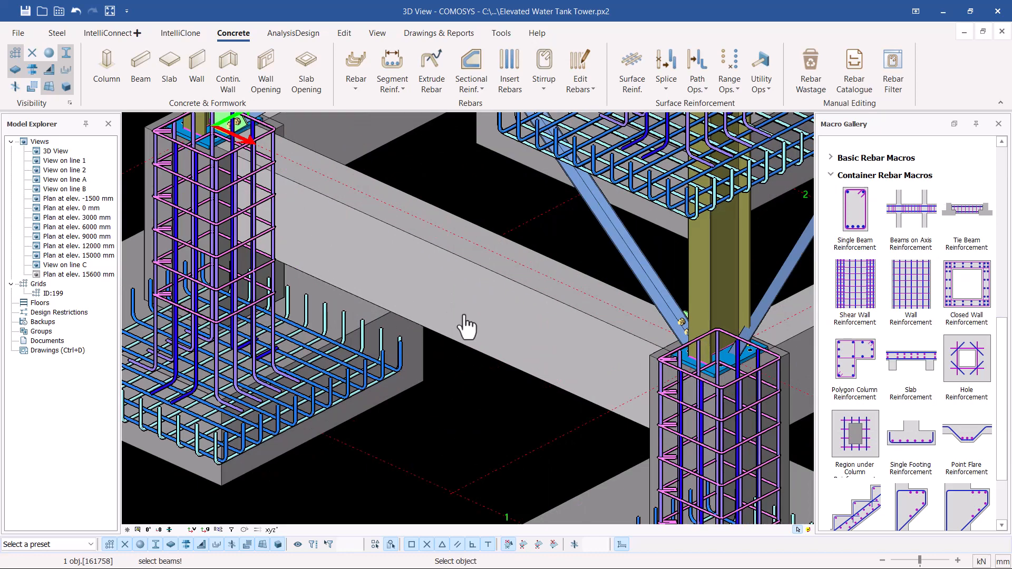
pyautogui.click(471, 327)
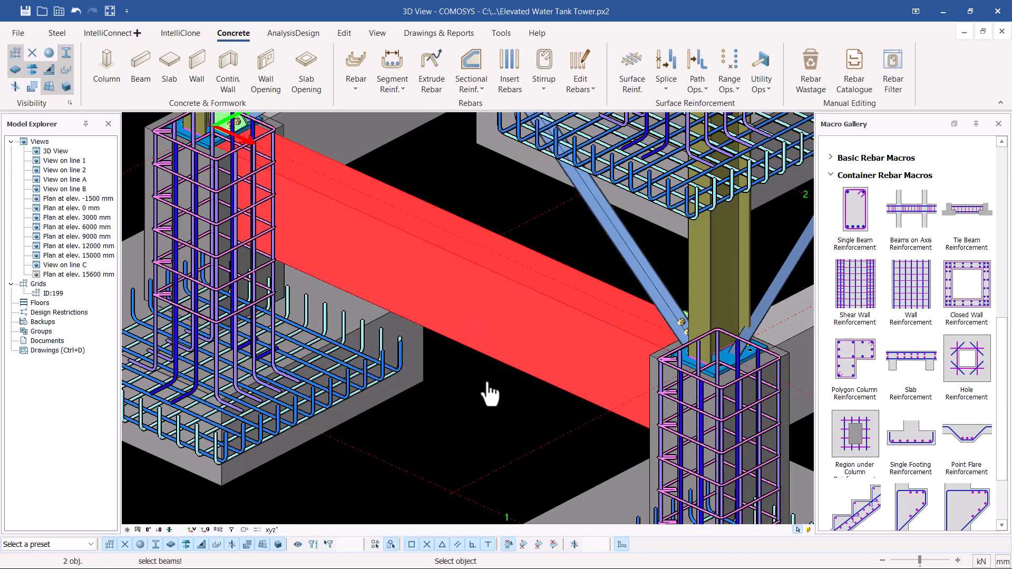
pyautogui.press('Return')
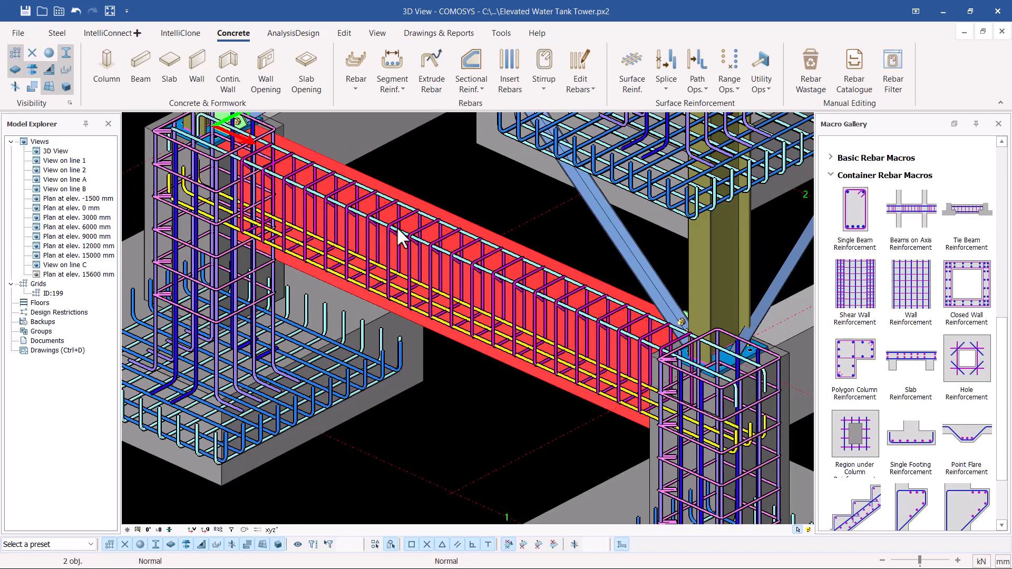
# Apply the Beams on Axis Reinforcement macro to the concrete beam on grid line B between columns B-1 and B-2
pyautogui.scroll(5, 397, 228)
pyautogui.scroll(-4, 374, 248)
pyautogui.moveTo(383, 257)
pyautogui.mouseDown(button='middle')
pyautogui.moveTo(580, 263)
pyautogui.moveTo(395, 258)
pyautogui.mouseUp(button='middle')
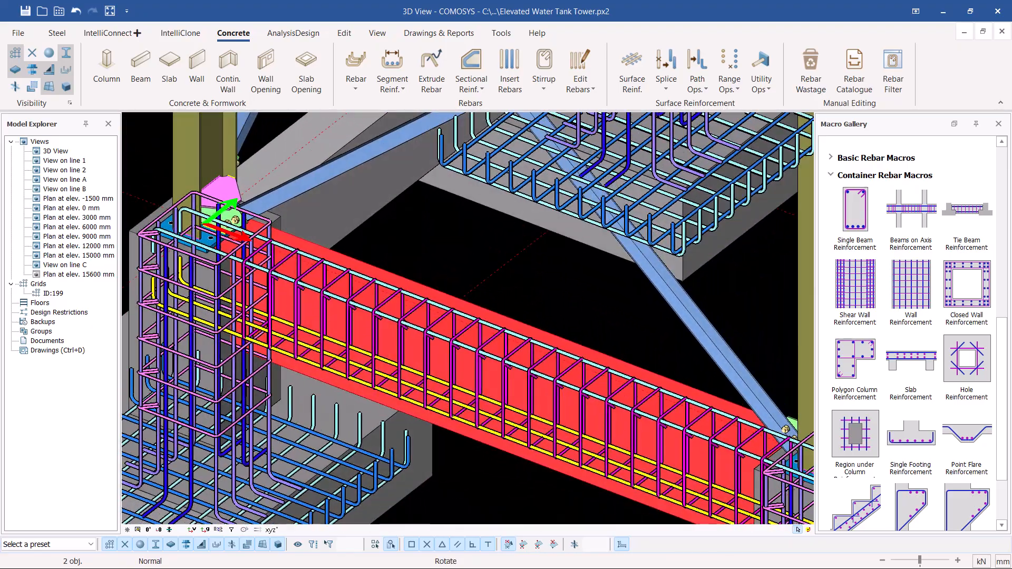
pyautogui.scroll(-3, 299, 256)
pyautogui.scroll(5, 469, 316)
pyautogui.scroll(-3, 336, 282)
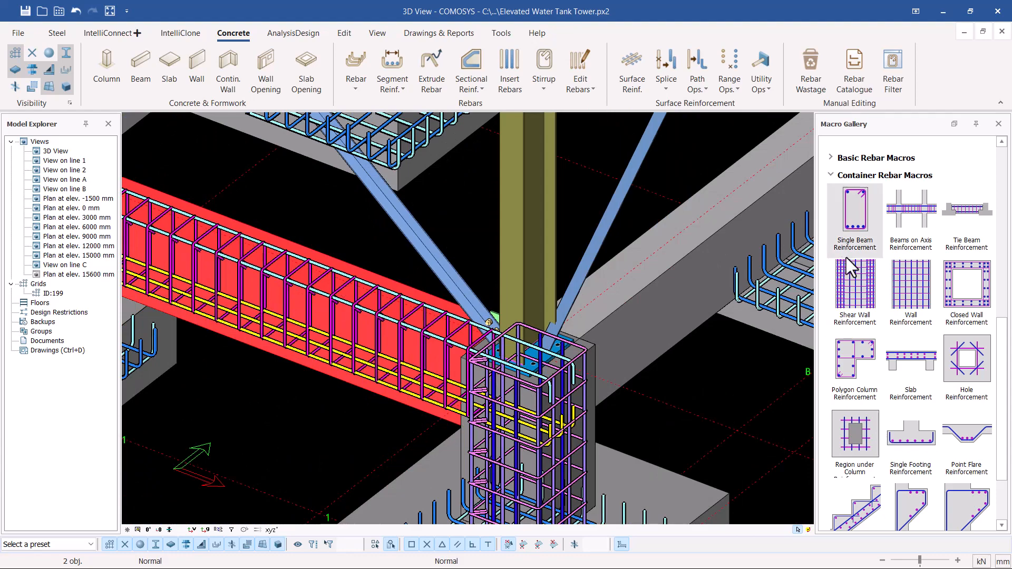
pyautogui.click(910, 214)
pyautogui.scroll(-3, 429, 310)
pyautogui.scroll(3, 483, 312)
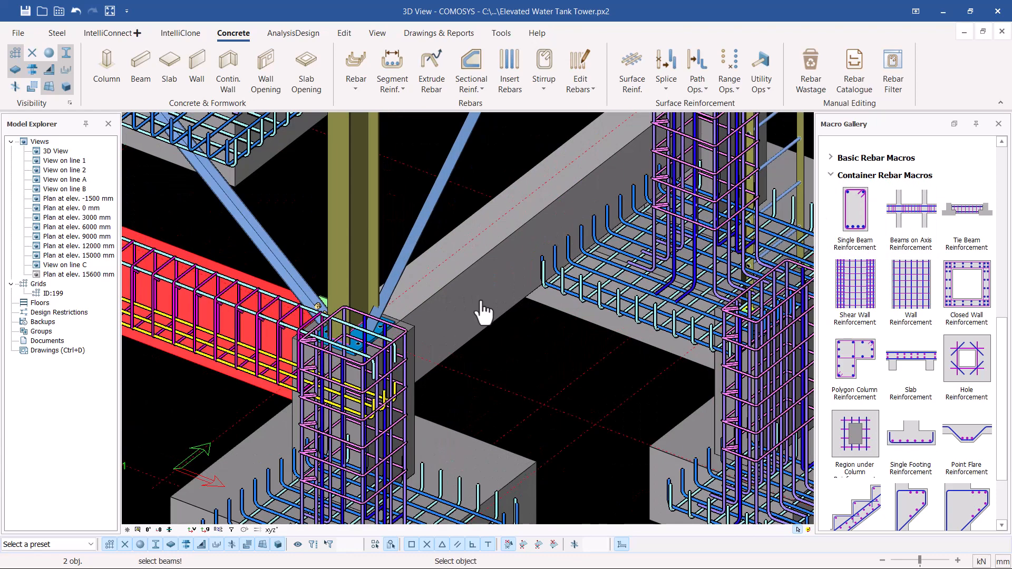
pyautogui.click(483, 312)
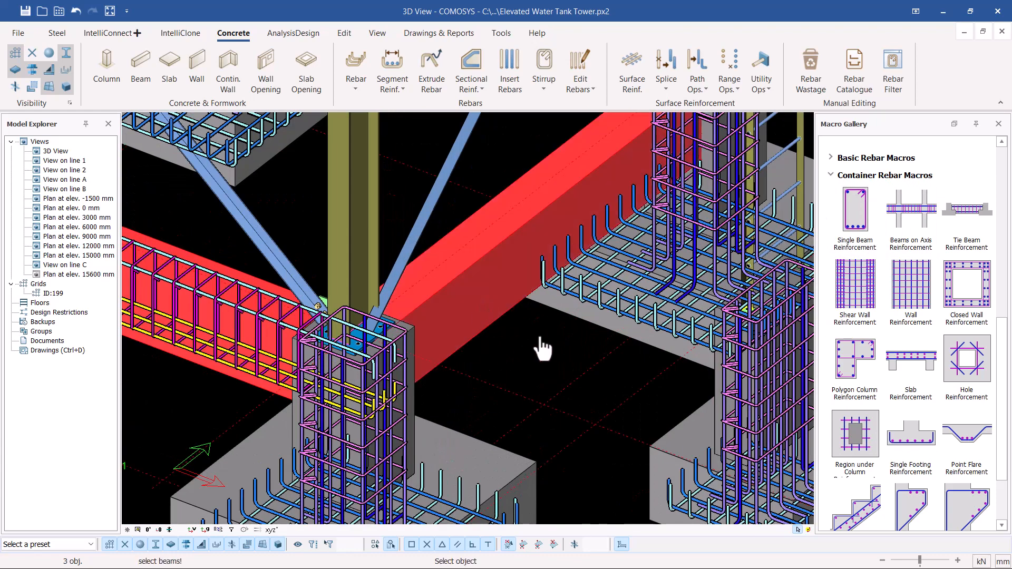
pyautogui.press('Return')
# Reinforce the concrete beam on grid line 2 between columns B-2 and A-2 with Beams on Axis Reinforcement
pyautogui.scroll(-2, 528, 340)
pyautogui.moveTo(514, 292); pyautogui.dragTo(443, 302, button='middle')
pyautogui.scroll(-3, 474, 279)
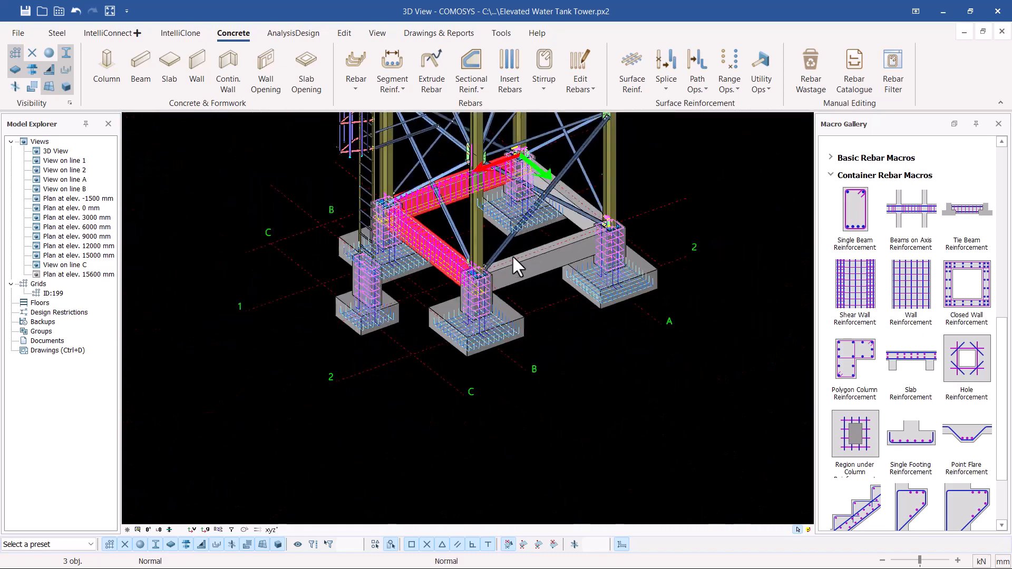
pyautogui.scroll(4, 579, 280)
pyautogui.click(912, 214)
pyautogui.scroll(5, 583, 291)
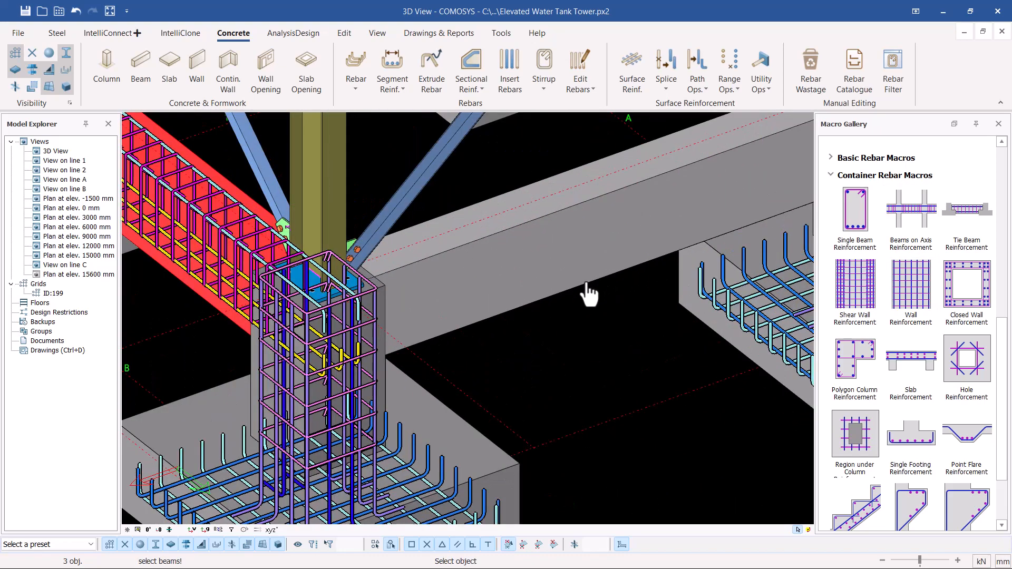
pyautogui.click(628, 320)
pyautogui.scroll(-5, 623, 311)
# Reinforce the remaining concrete beam on grid line A between columns A-2 and A-1 with Beams on Axis Reinforcement
pyautogui.keyDown('shift'); pyautogui.moveTo(582, 262); pyautogui.dragTo(480, 285, button='middle'); pyautogui.keyUp('shift')
pyautogui.scroll(5, 524, 286)
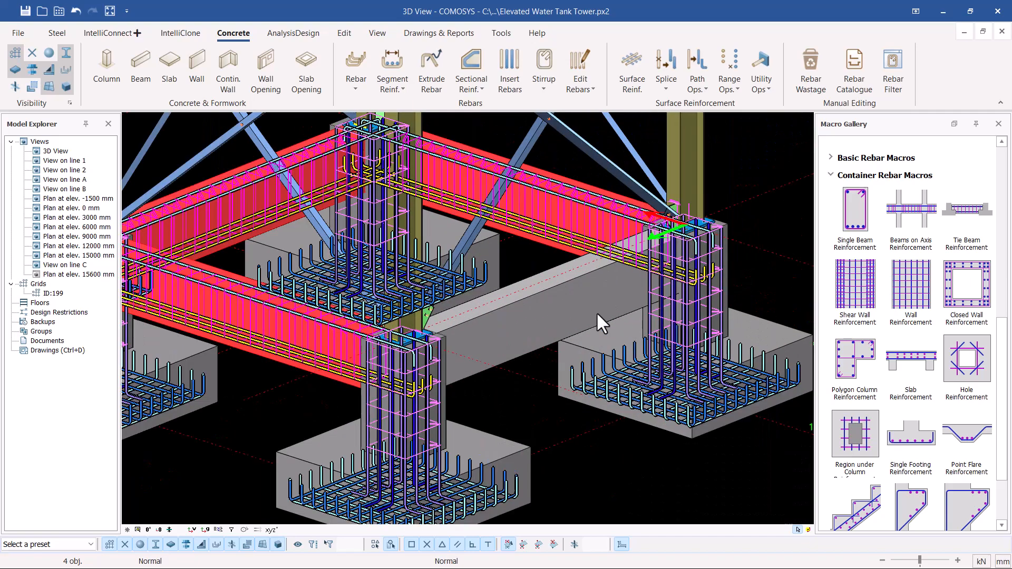
pyautogui.click(500, 348)
pyautogui.scroll(-4, 428, 312)
pyautogui.scroll(4, 452, 387)
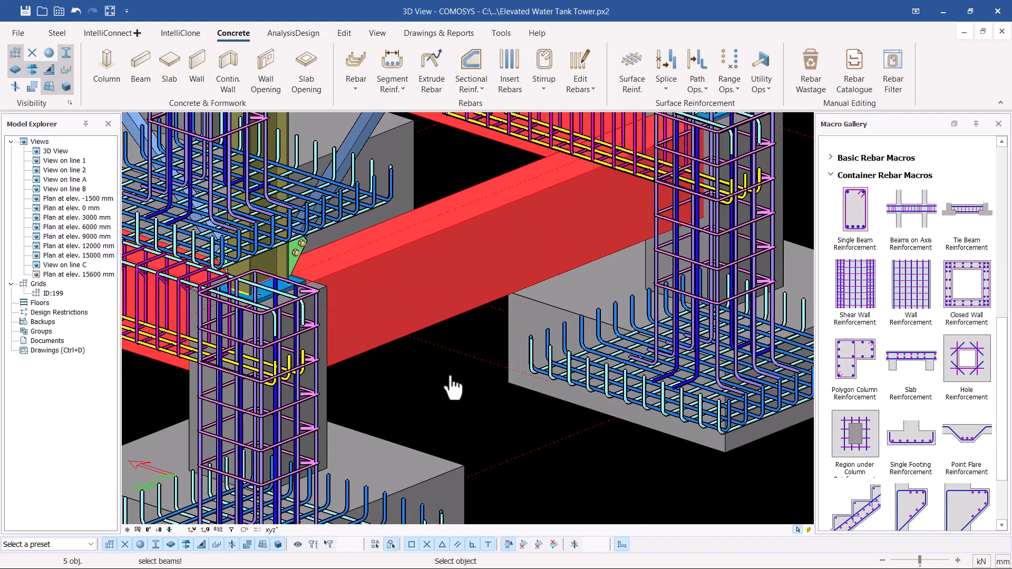
pyautogui.press('Return')
# Clear the beam selection and examine the reinforcement of the footings, columns and beams around the tower base from several sides
pyautogui.scroll(-4, 451, 379)
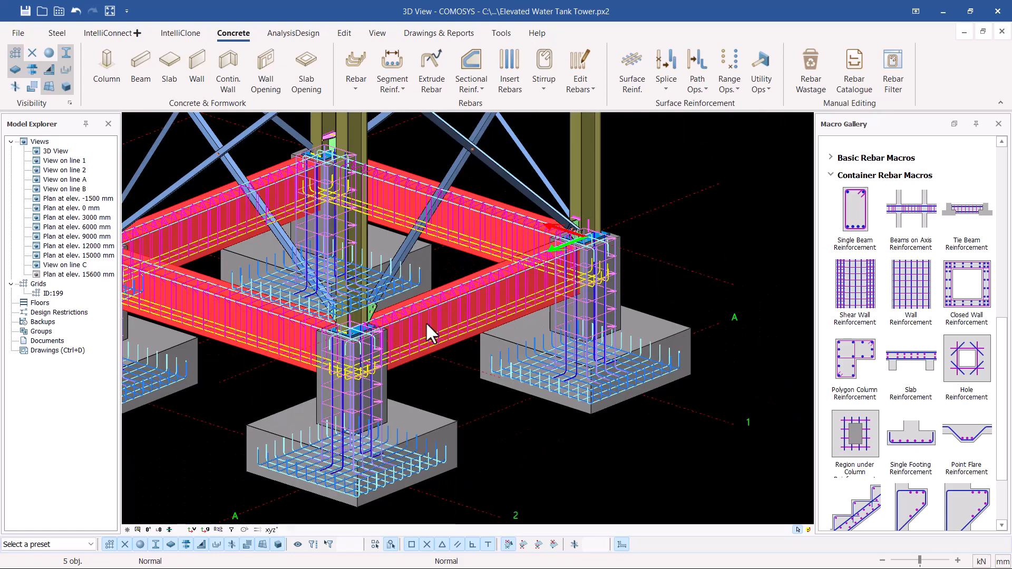
pyautogui.moveTo(425, 322); pyautogui.dragTo(472, 315, button='middle')
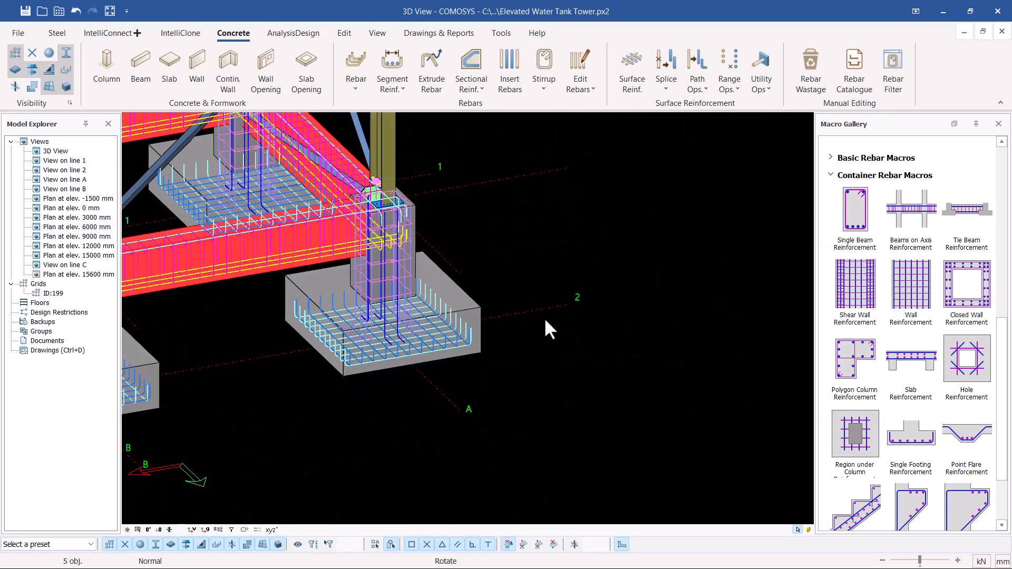
pyautogui.moveTo(607, 304); pyautogui.dragTo(467, 278, button='middle')
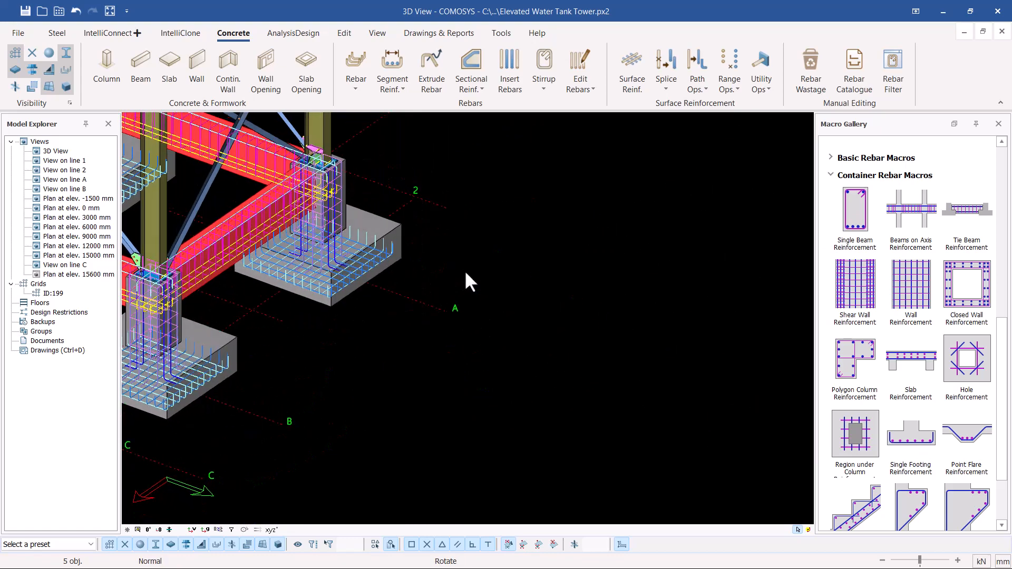
pyautogui.scroll(-4, 569, 235)
pyautogui.moveTo(570, 235); pyautogui.dragTo(596, 304, button='middle')
pyautogui.scroll(5, 437, 324)
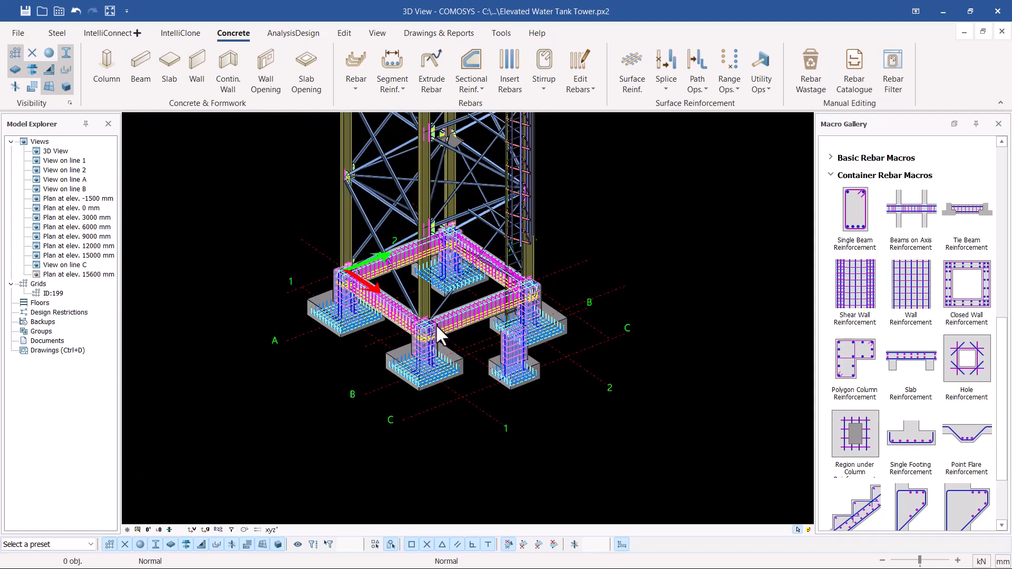
pyautogui.moveTo(548, 301); pyautogui.dragTo(519, 314, button='middle')
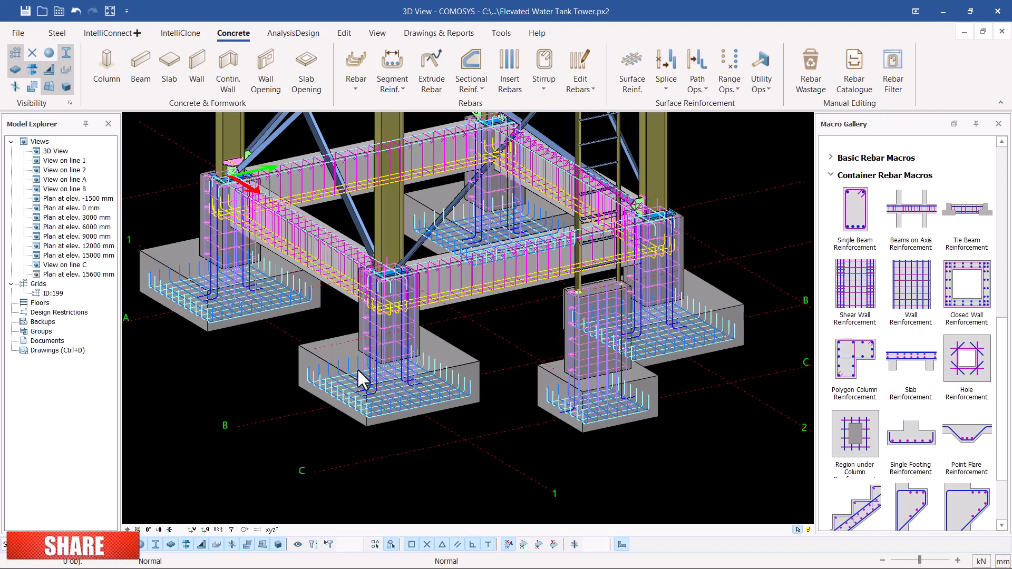
pyautogui.scroll(-5, 361, 367)
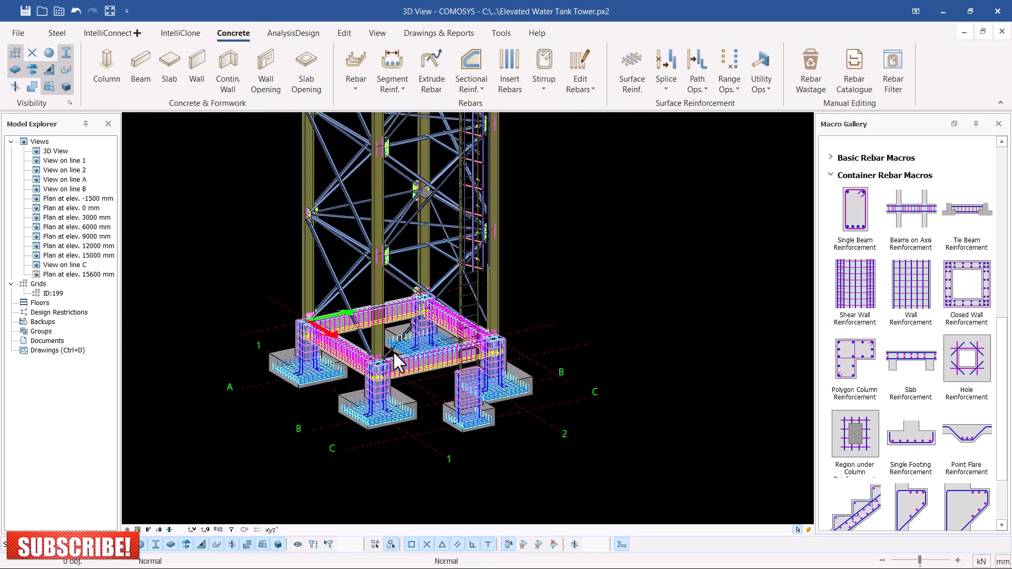
pyautogui.scroll(3, 358, 267)
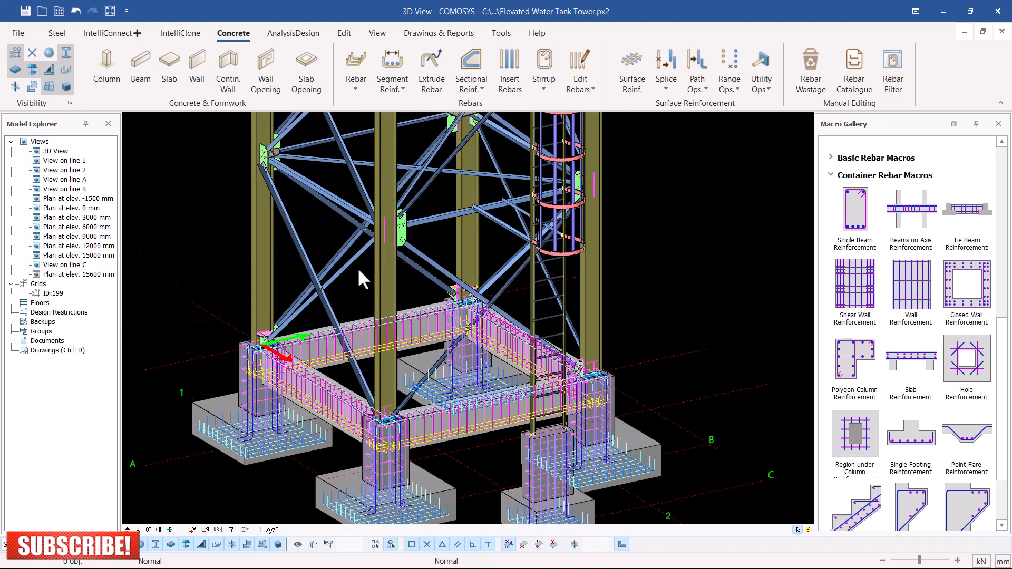
pyautogui.scroll(-1, 526, 304)
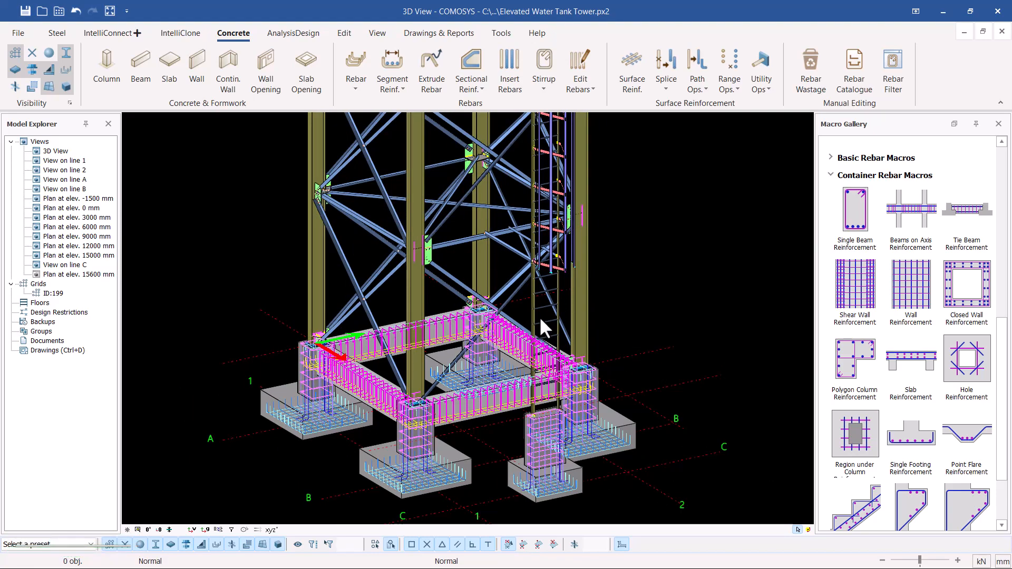
# Examine the tower's top platform framing from above, selecting one of its main steel beams for a closer look
pyautogui.scroll(-6, 501, 396)
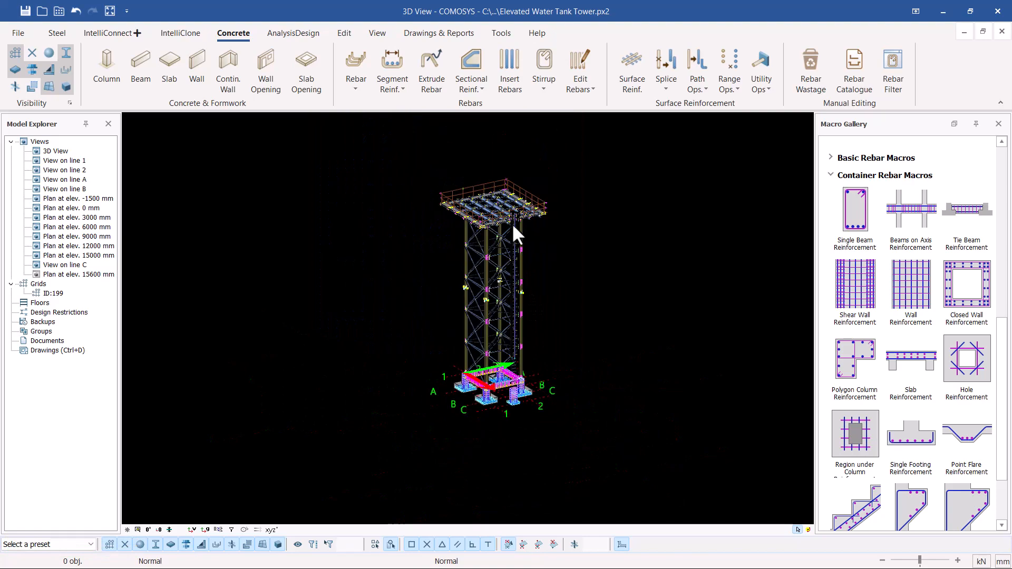
pyautogui.scroll(6, 511, 223)
pyautogui.scroll(10, 473, 220)
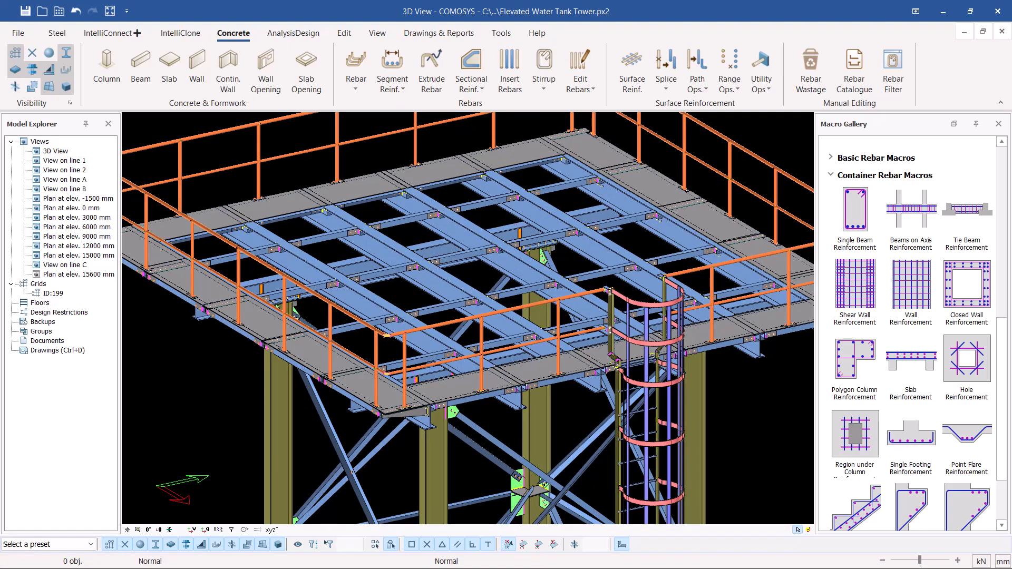
pyautogui.rightClick(465, 209)
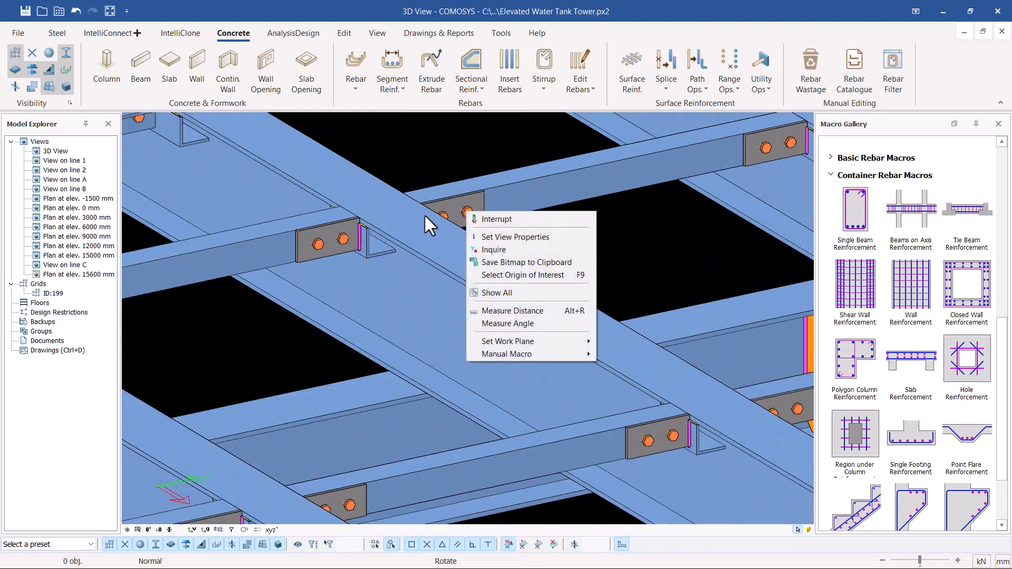
pyautogui.click(379, 241)
pyautogui.moveTo(358, 242); pyautogui.dragTo(359, 247, button='middle')
pyautogui.scroll(-4, 409, 241)
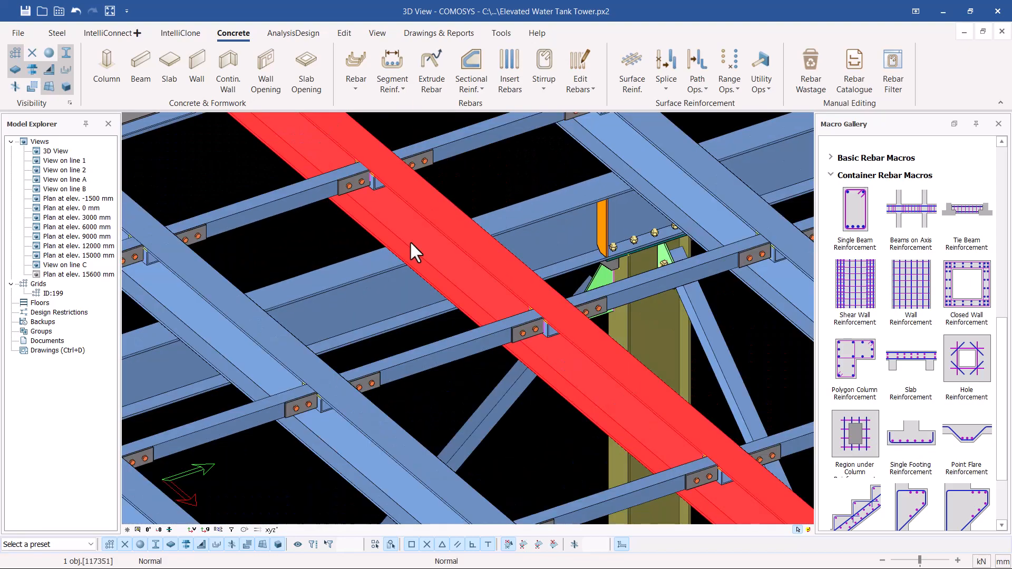
pyautogui.moveTo(437, 352); pyautogui.dragTo(383, 356, button='middle')
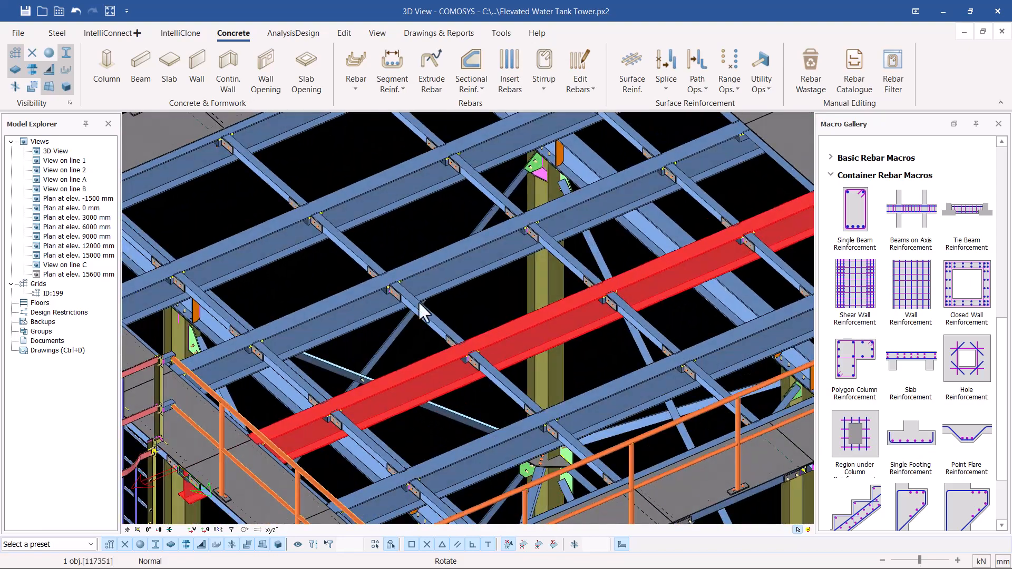
# Clear the beam selection and inspect the bolted connections between the platform's main beams and the smaller cross beams
pyautogui.press('Escape')
pyautogui.scroll(-2, 417, 319)
pyautogui.scroll(6, 369, 211)
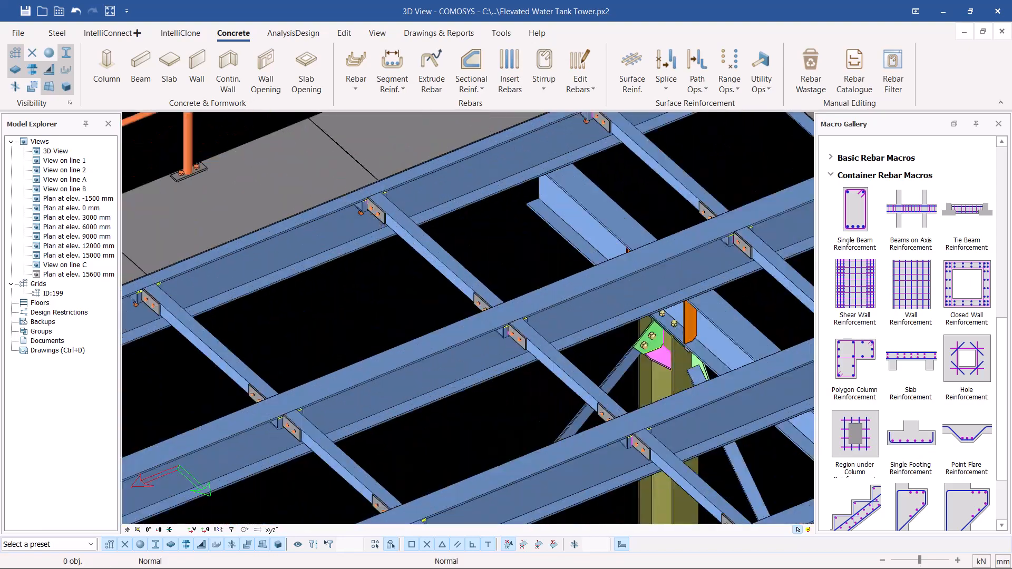
pyautogui.scroll(-2, 369, 237)
pyautogui.scroll(5, 453, 305)
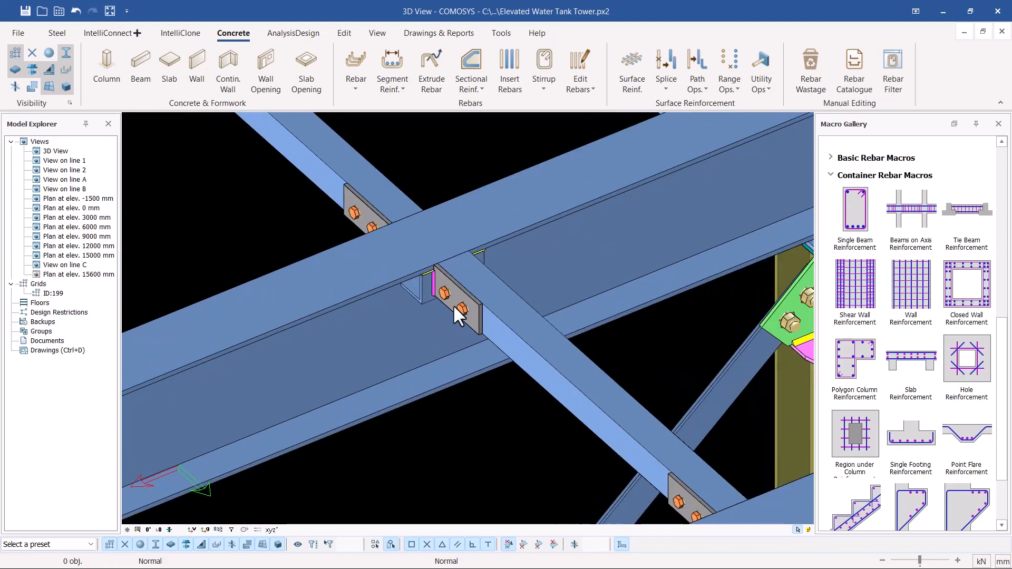
pyautogui.moveTo(457, 306); pyautogui.dragTo(625, 274, button='middle')
pyautogui.scroll(-5, 522, 323)
pyautogui.scroll(-5, 444, 307)
# Inspect the caged ladder's connection at the platform edge, selecting the bolt at the foot of its bent side rail
pyautogui.scroll(3, 527, 160)
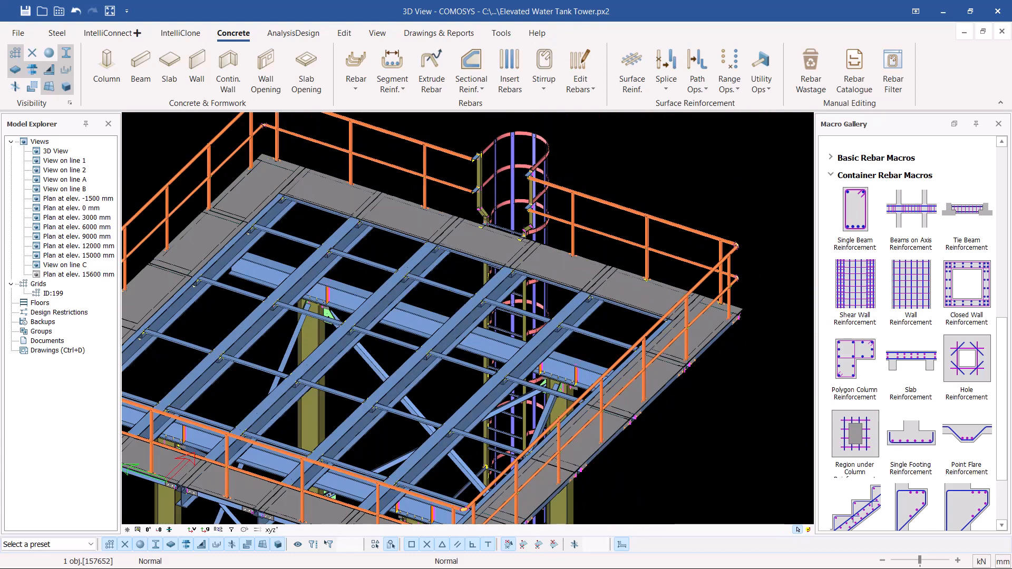
pyautogui.scroll(3, 526, 163)
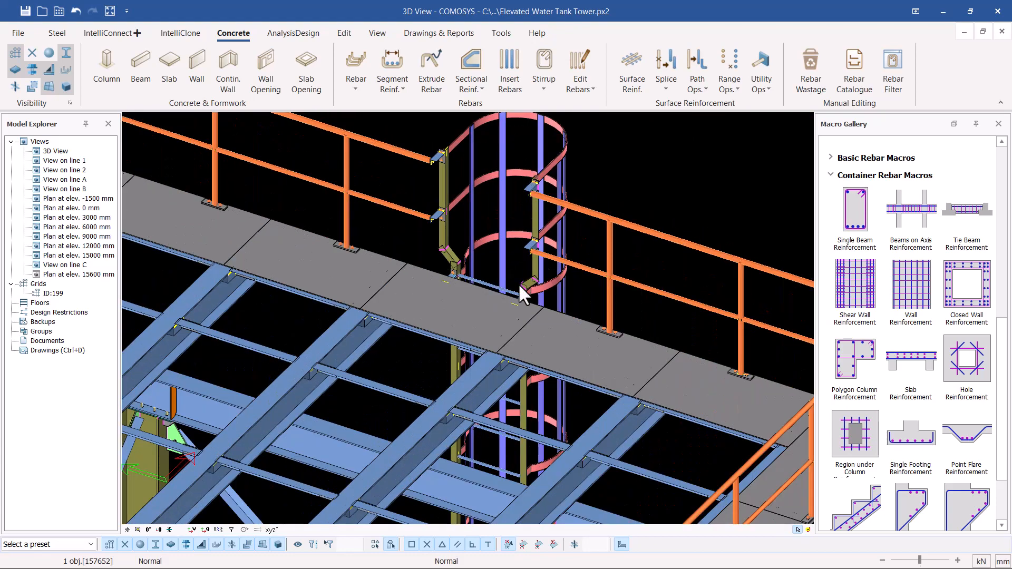
pyautogui.scroll(4, 521, 292)
pyautogui.scroll(4, 520, 302)
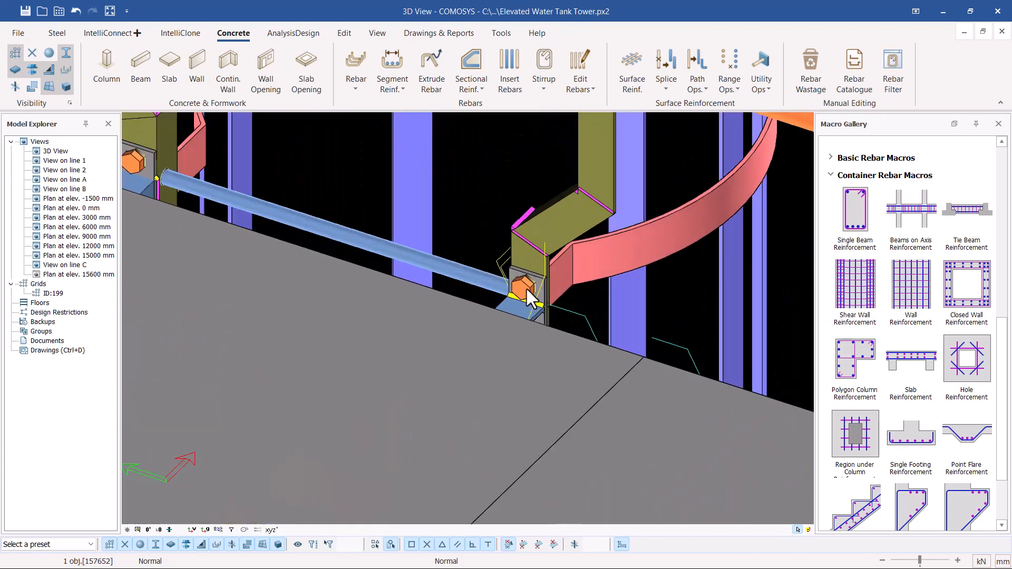
pyautogui.rightClick(528, 297)
pyautogui.scroll(2, 509, 280)
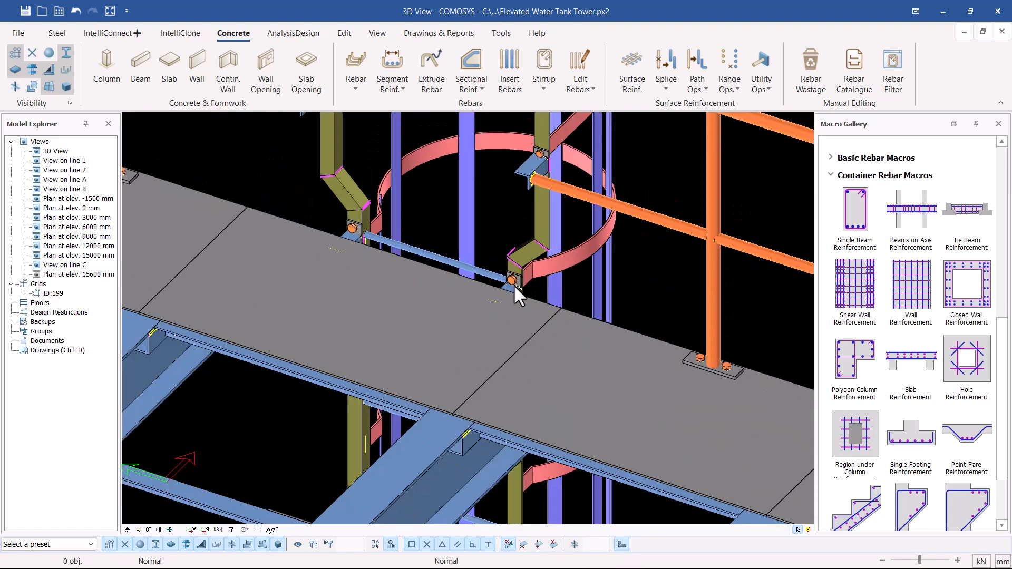
pyautogui.click(507, 267)
pyautogui.scroll(-6, 504, 266)
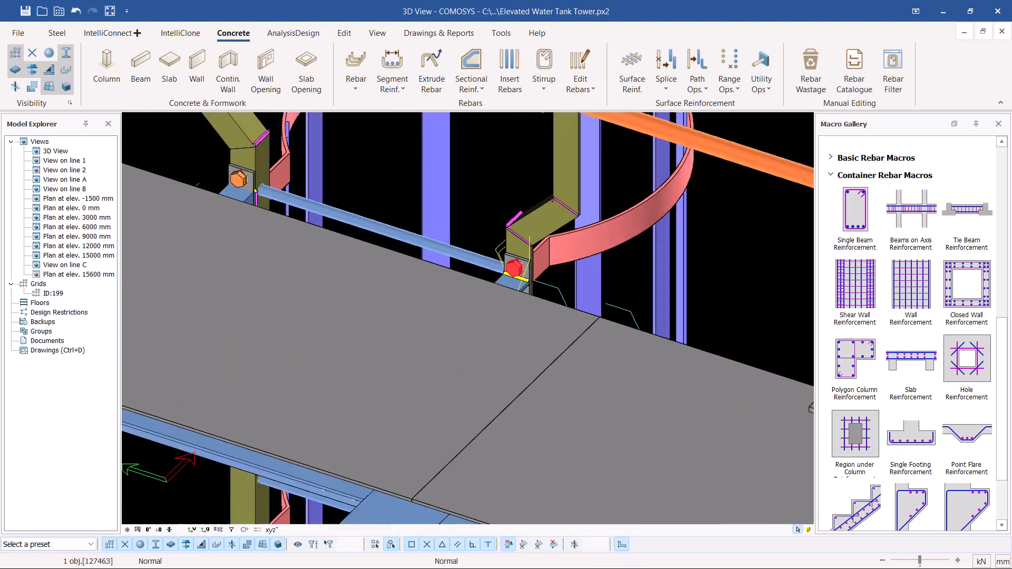
pyautogui.moveTo(517, 270); pyautogui.dragTo(711, 295, button='middle')
pyautogui.scroll(-10, 441, 238)
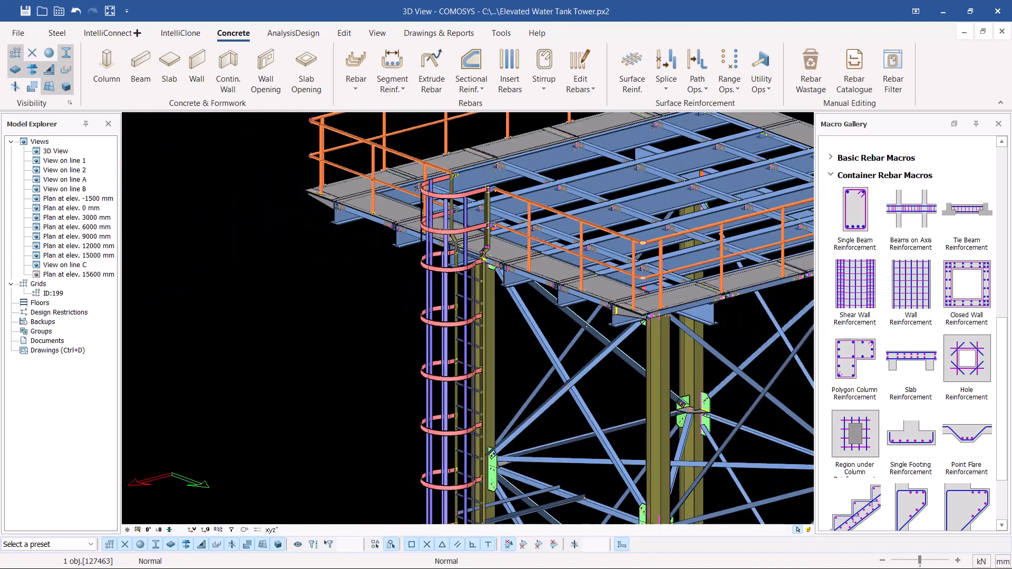
# Examine the platform from below, including its support beams, column-top connections and walkway framing
pyautogui.moveTo(442, 238); pyautogui.dragTo(376, 197, button='middle')
pyautogui.scroll(-1, 535, 269)
pyautogui.scroll(5, 476, 251)
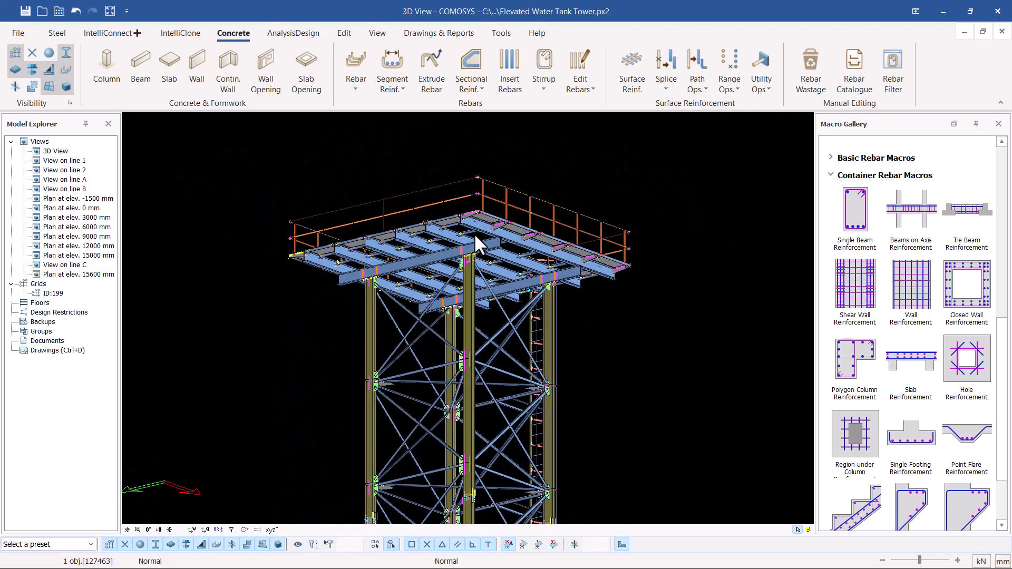
pyautogui.scroll(3, 477, 255)
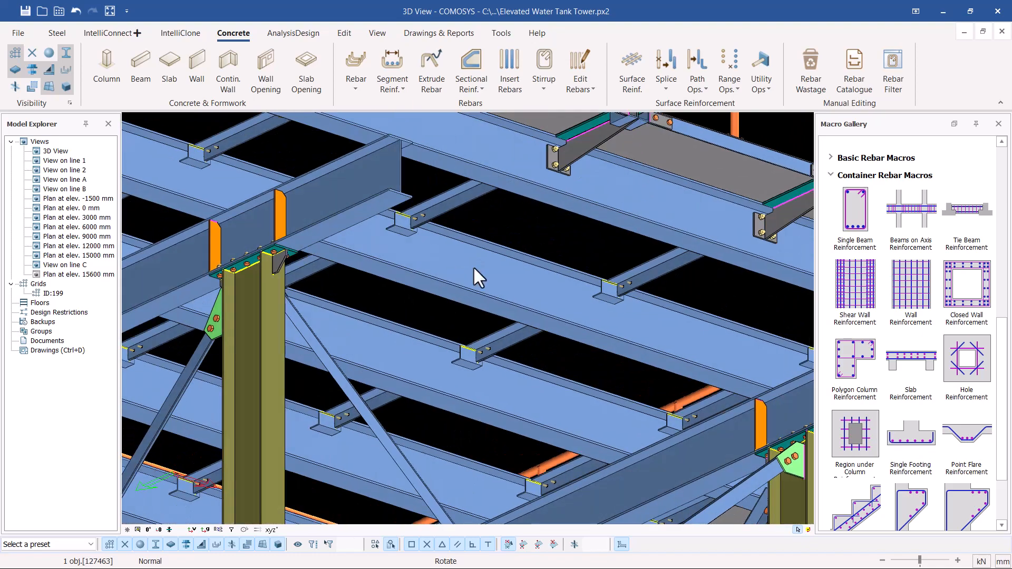
pyautogui.scroll(-1, 539, 274)
pyautogui.scroll(-5, 498, 260)
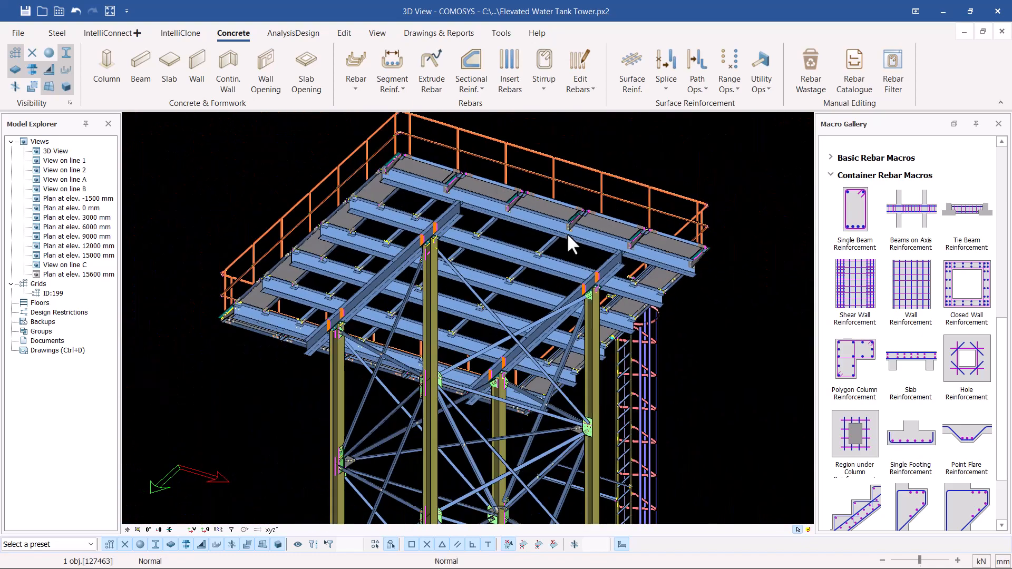